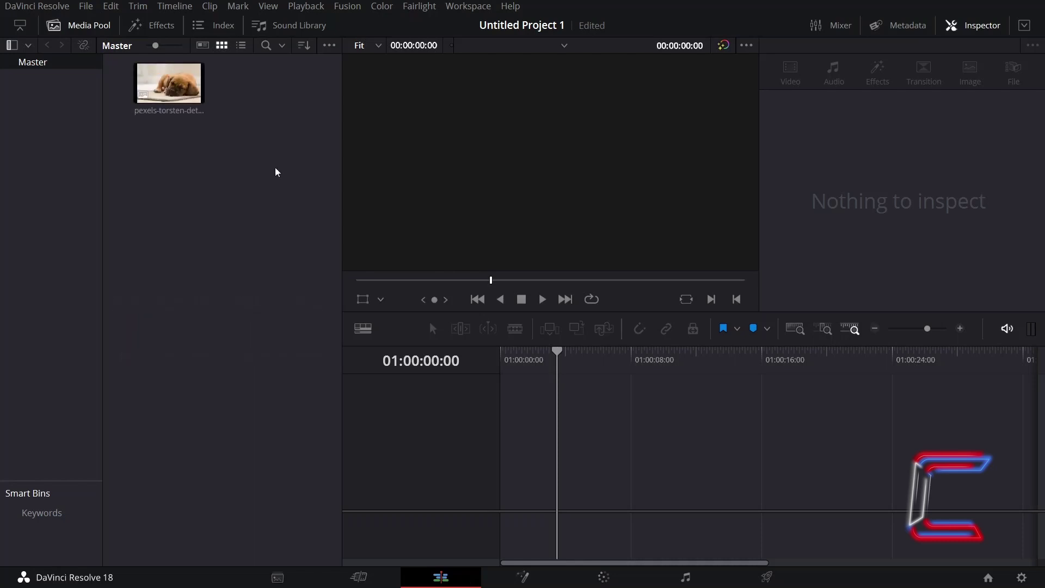
Place pic1.jpg on a new timeline's Video 1 and stretch the clip to play longer
click(167, 97)
drag(166, 97, 515, 450)
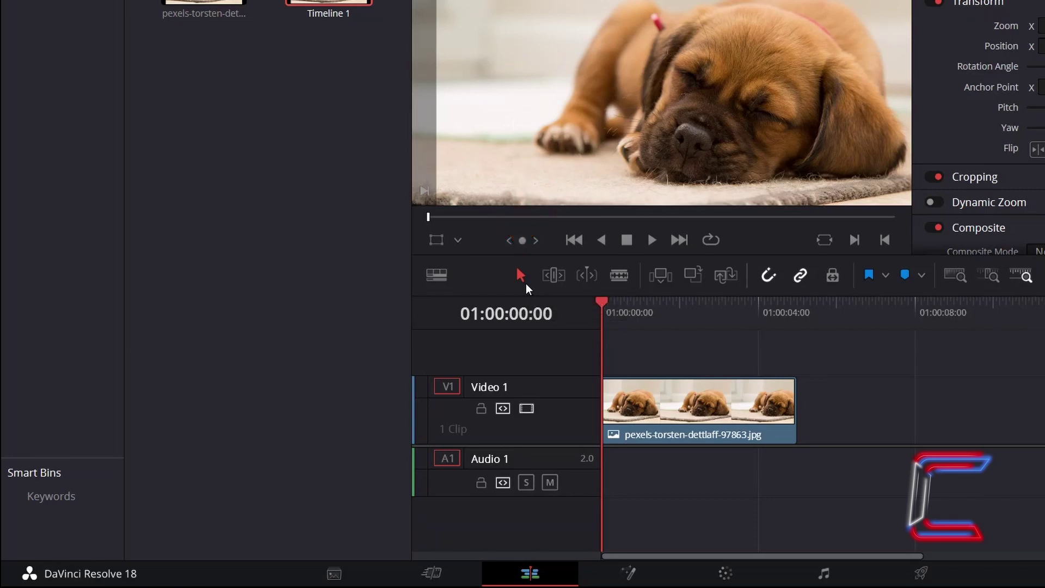
drag(794, 394, 990, 391)
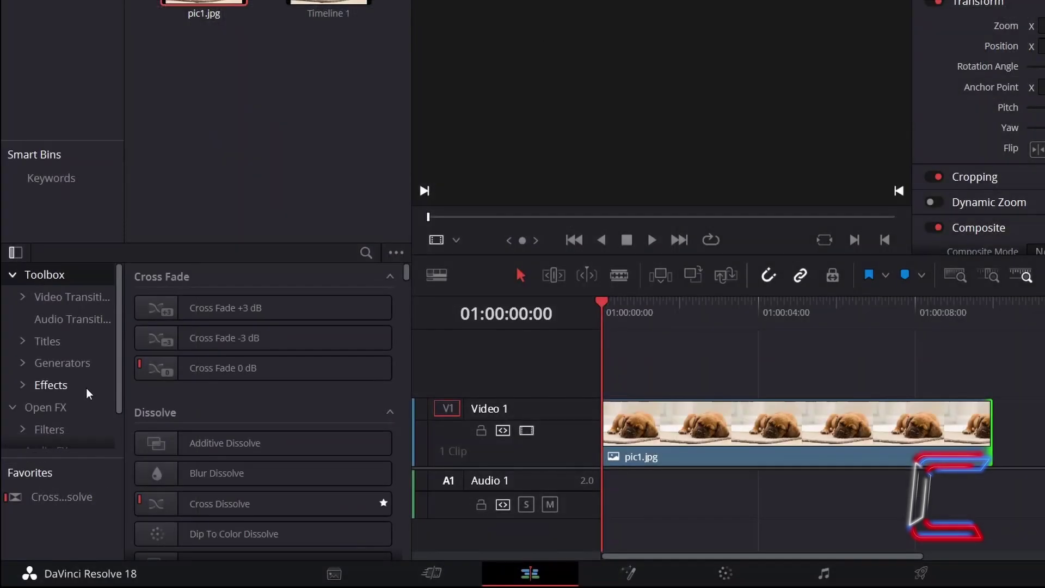
Put a Fusion Composition on Video 2 above pic1.jpg, extended to the photo's end
click(86, 388)
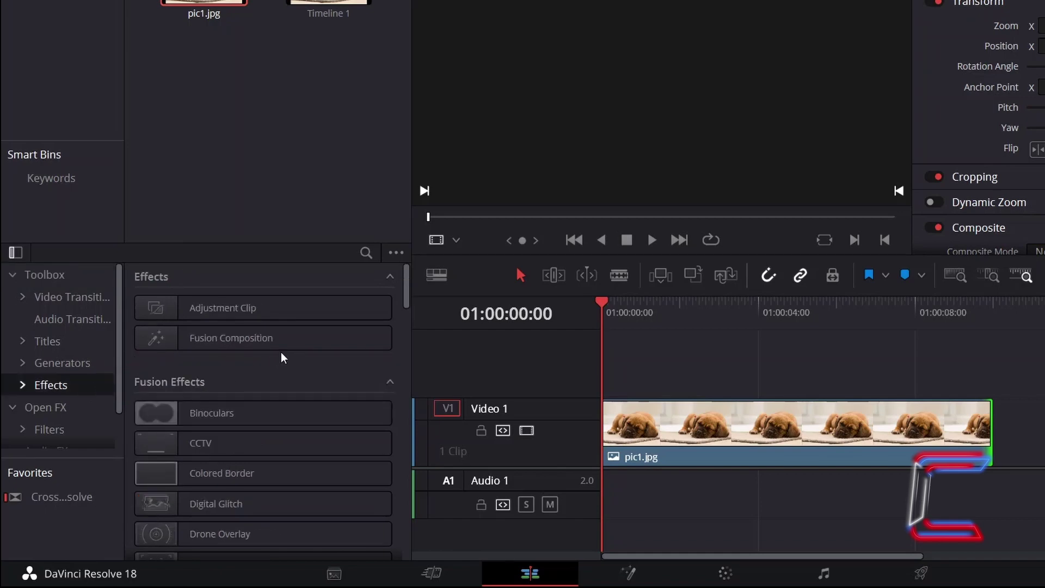
click(291, 341)
drag(291, 341, 723, 351)
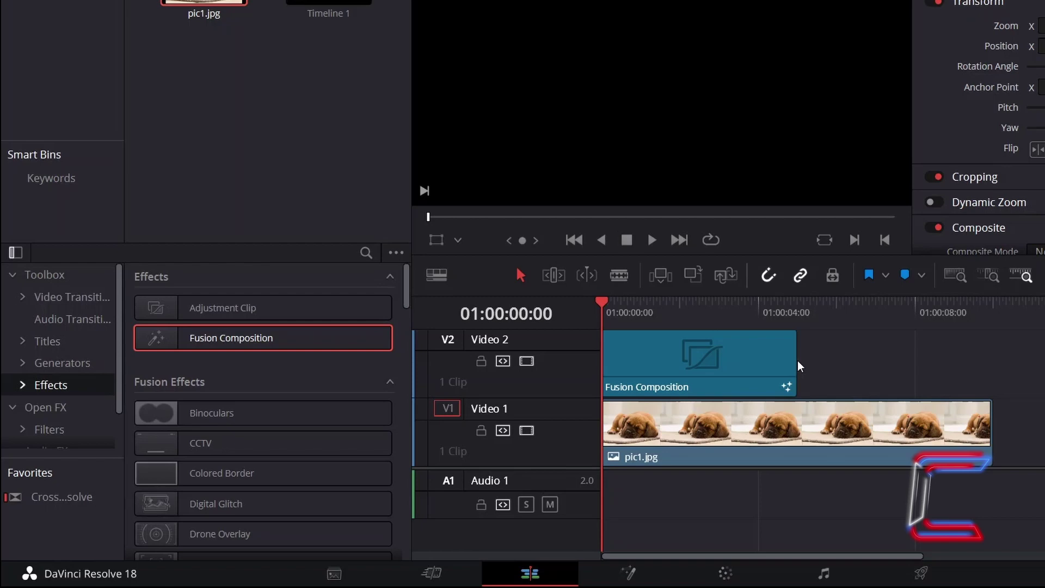
drag(796, 358, 989, 357)
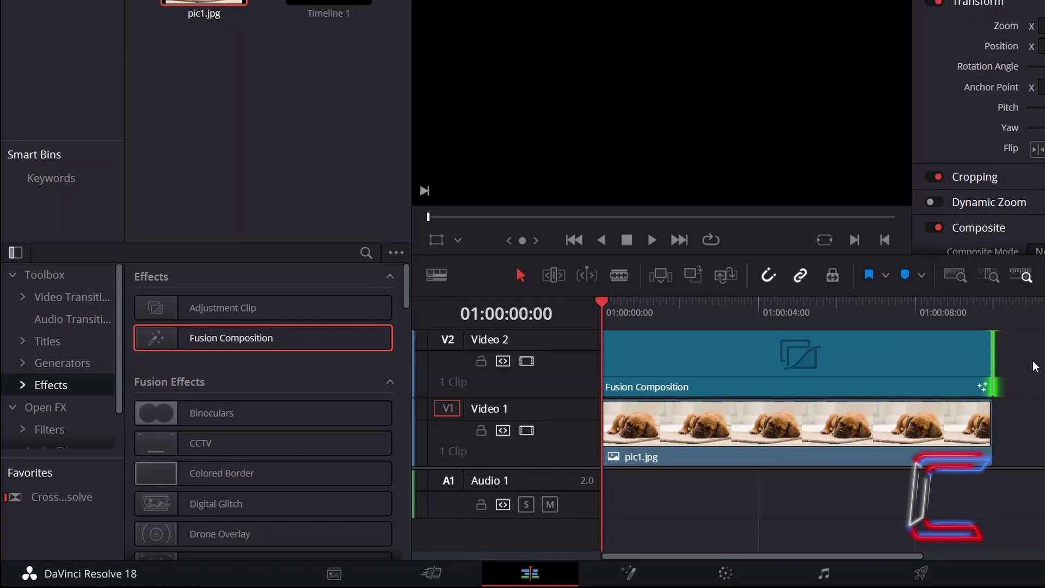
right_click(698, 340)
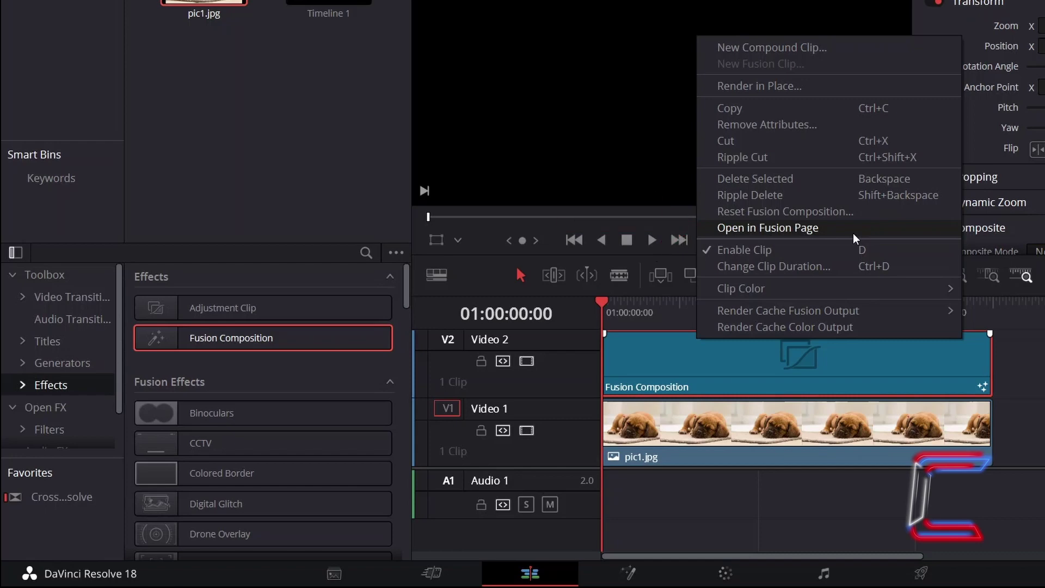
Open the composition in the Fusion page and add a Text+ node shown in the viewer
click(853, 233)
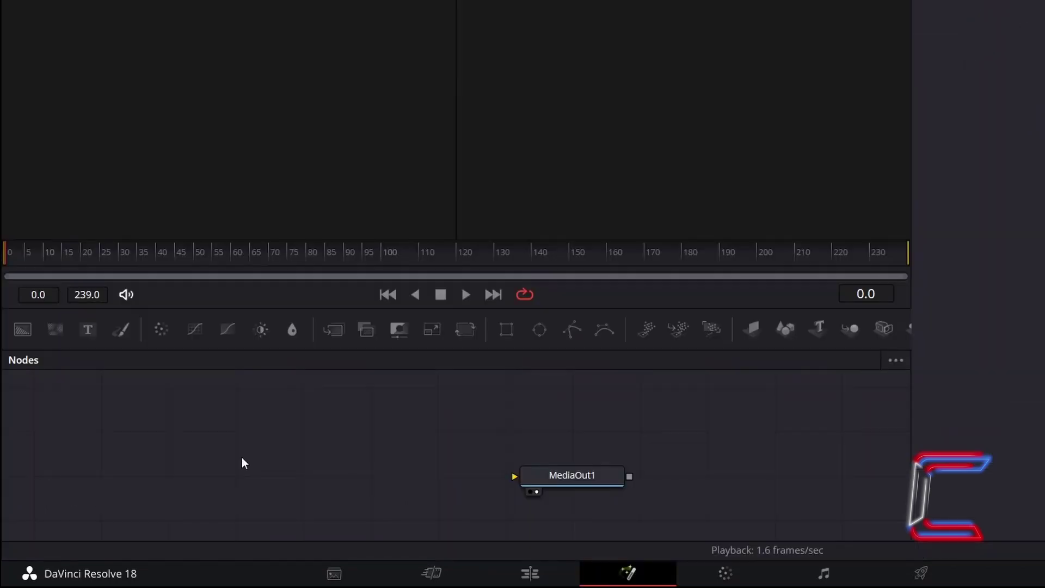
click(88, 330)
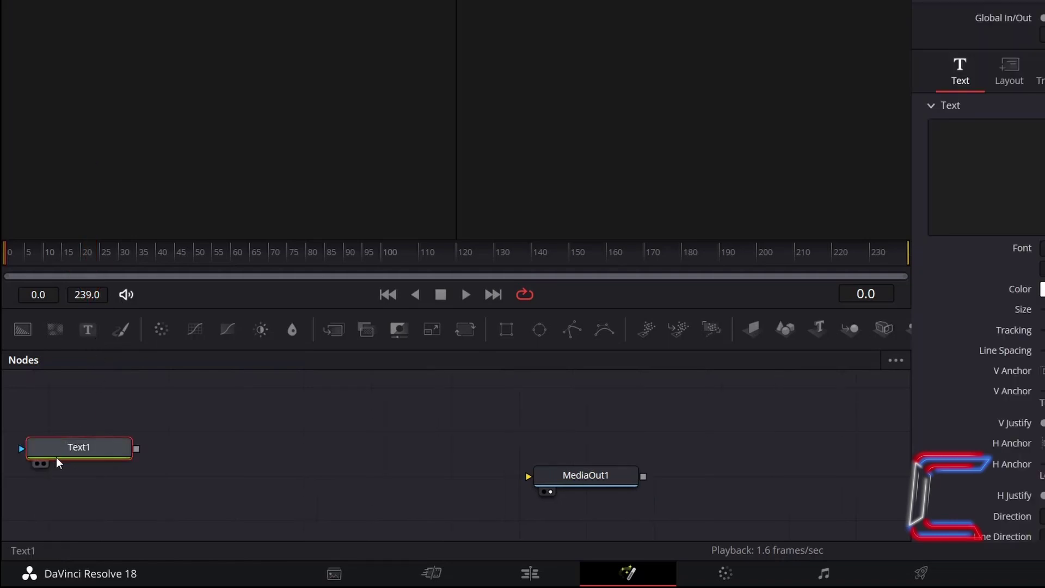
click(44, 464)
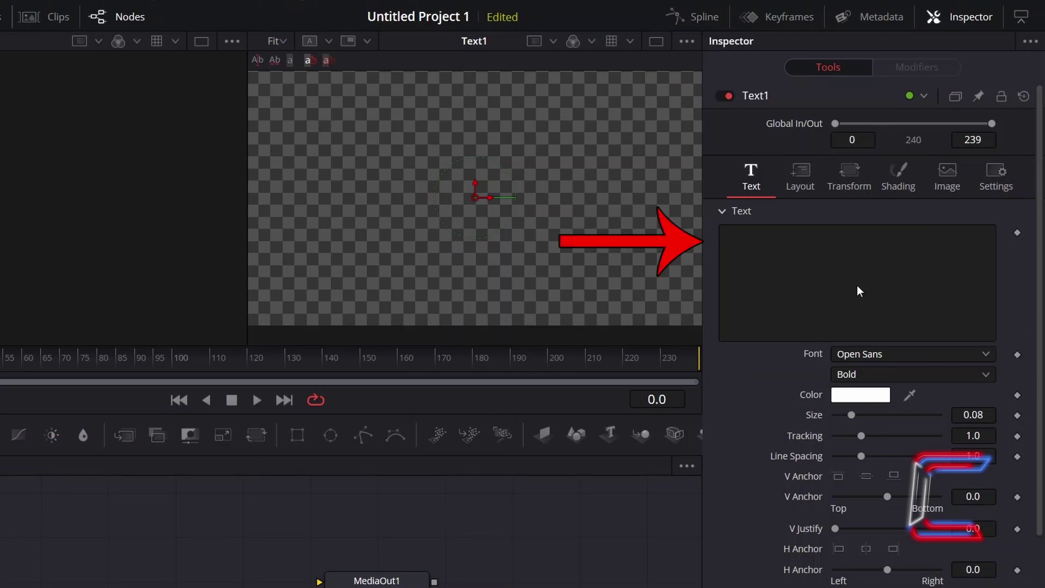
Enter Z as the Text1 content and set its Size to 0.1
click(876, 270)
text(Z)
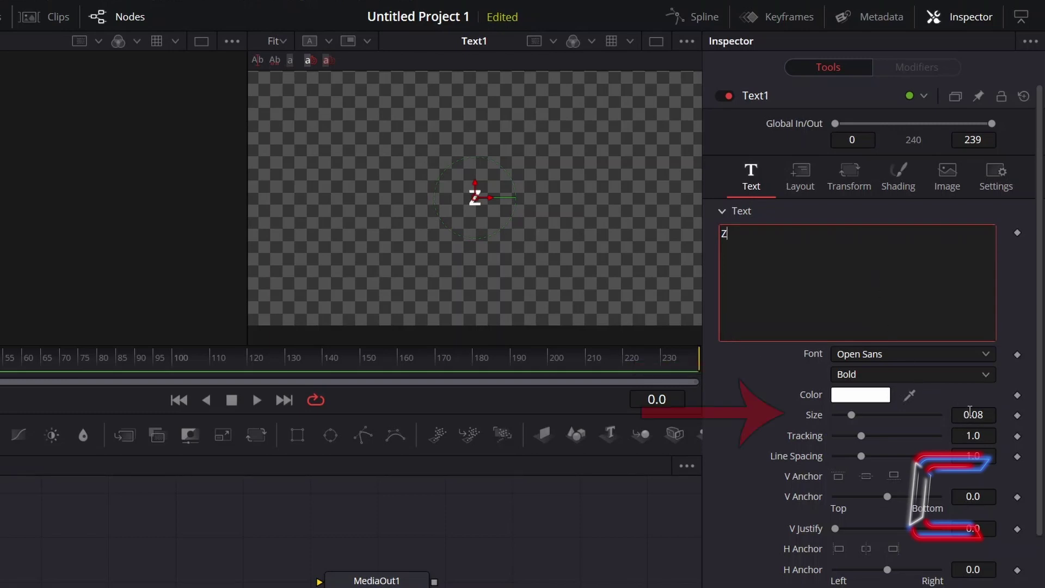
click(994, 414)
key(BackSpace)
key(BackSpace)
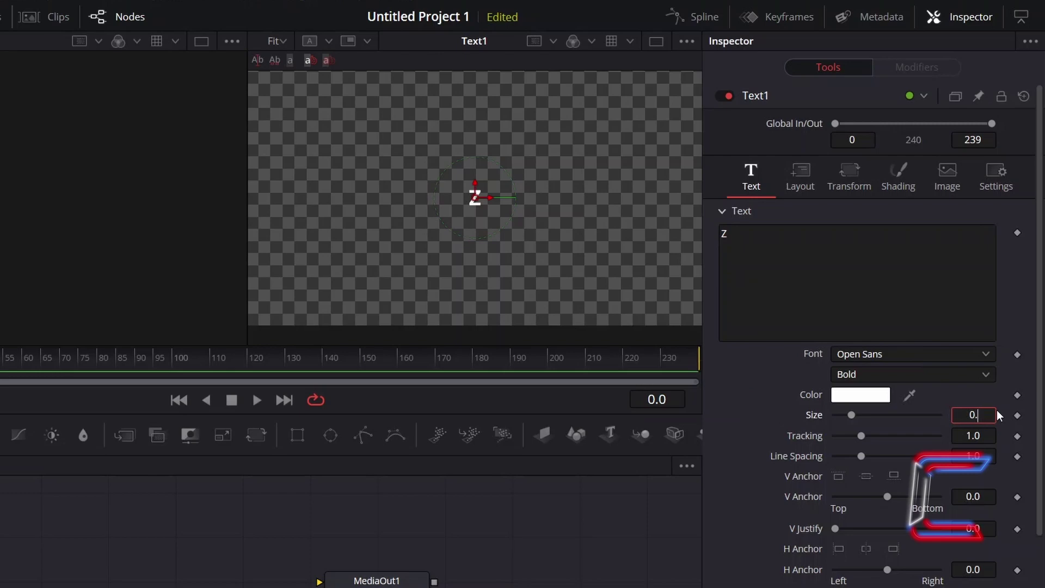
text(1)
key(Tab)
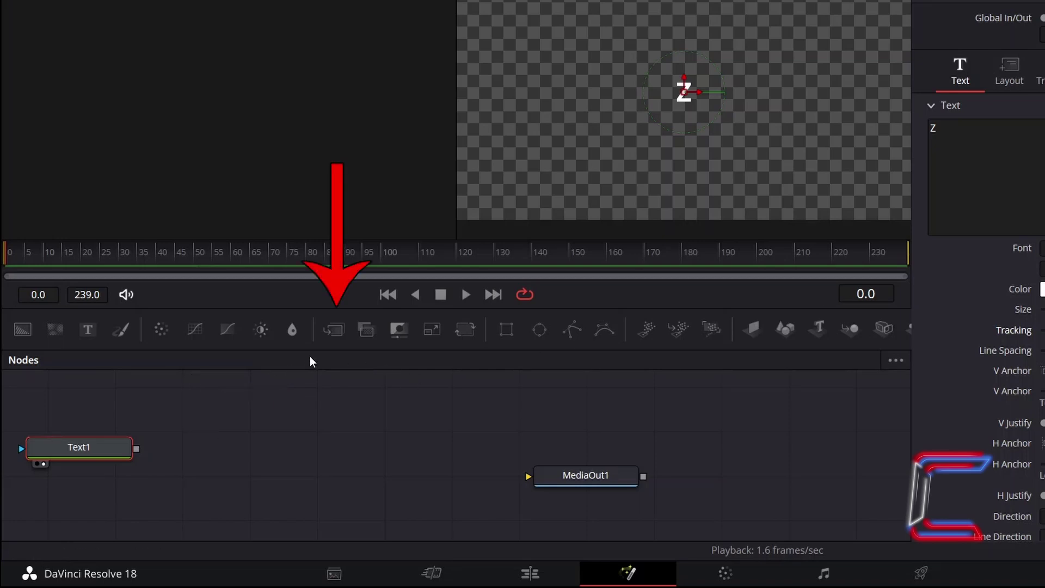
Add Merge1 after Text1, paste a copy Text1_1 below it, and connect it to Merge1's foreground
click(342, 334)
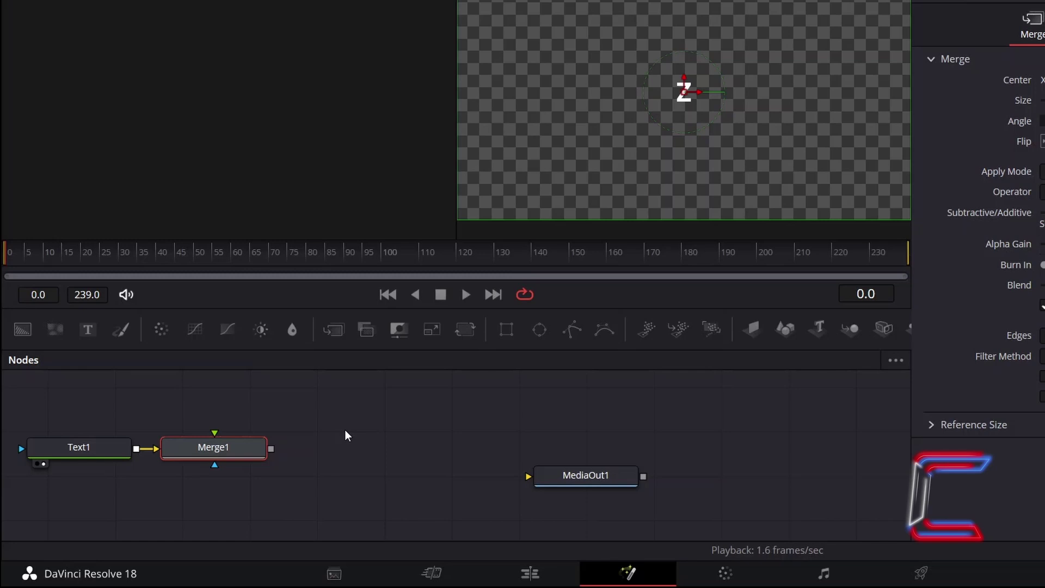
click(122, 446)
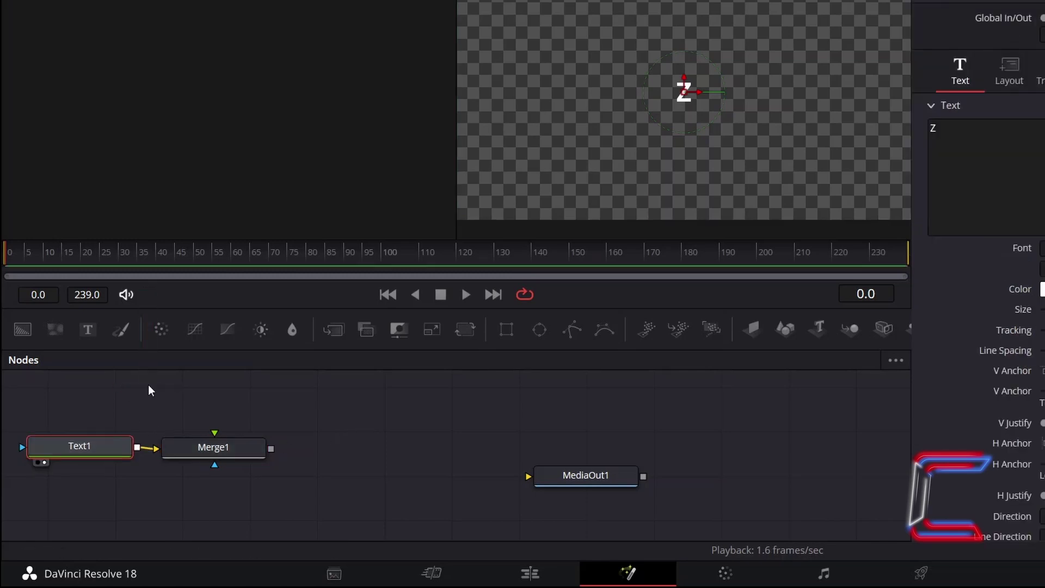
key(ctrl+c)
click(149, 385)
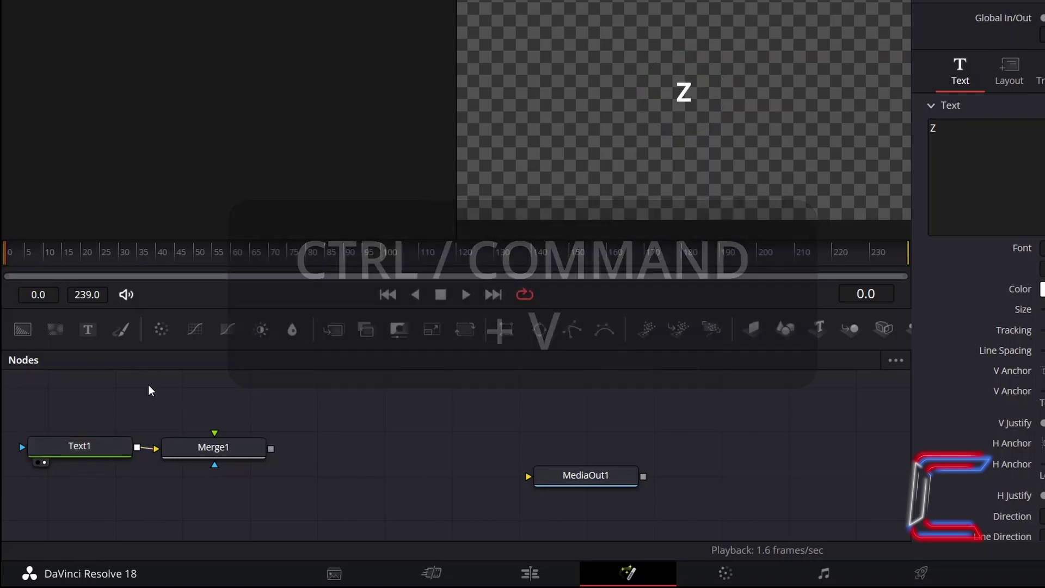
key(ctrl+v)
drag(144, 401, 161, 507)
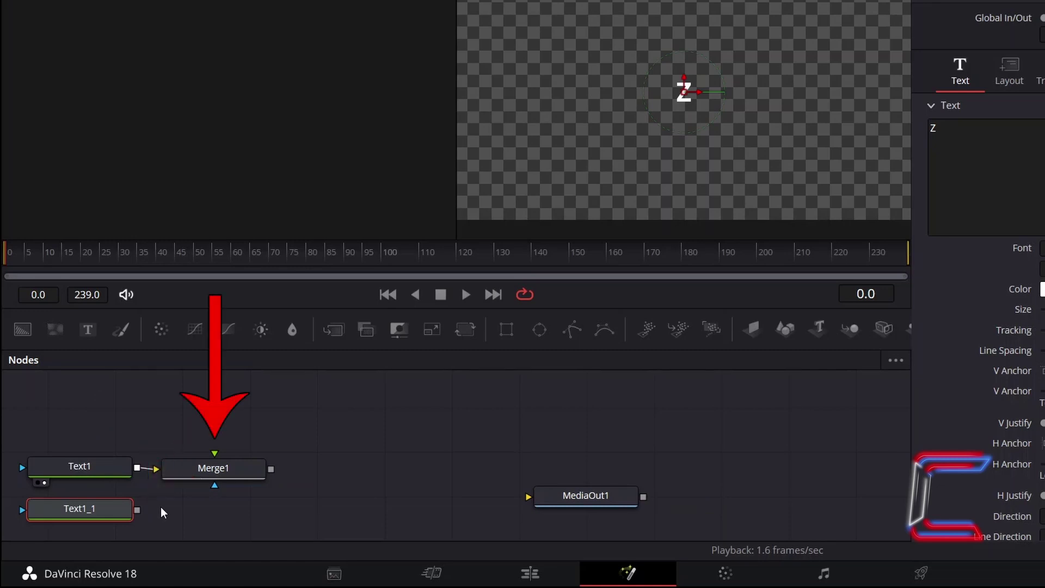
drag(137, 510, 214, 467)
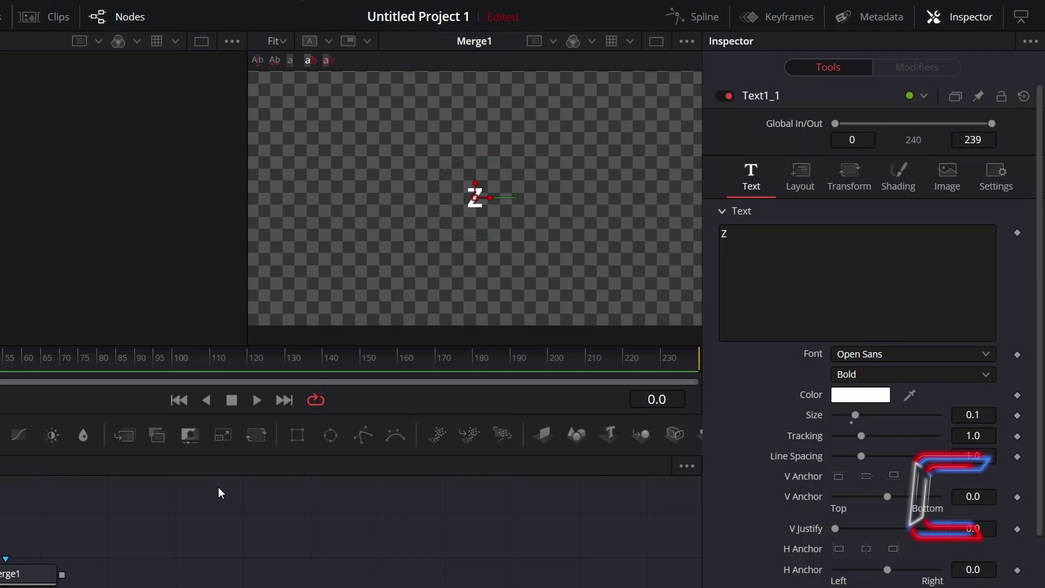
In Text1_1's Shading, switch the Z to a black outline with thickness 0.025
click(898, 179)
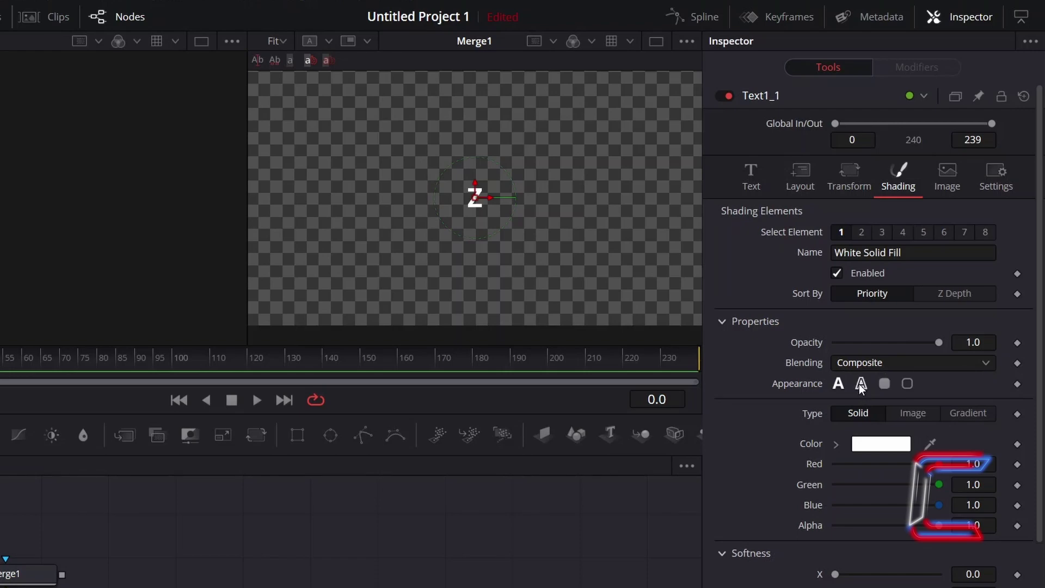
click(860, 385)
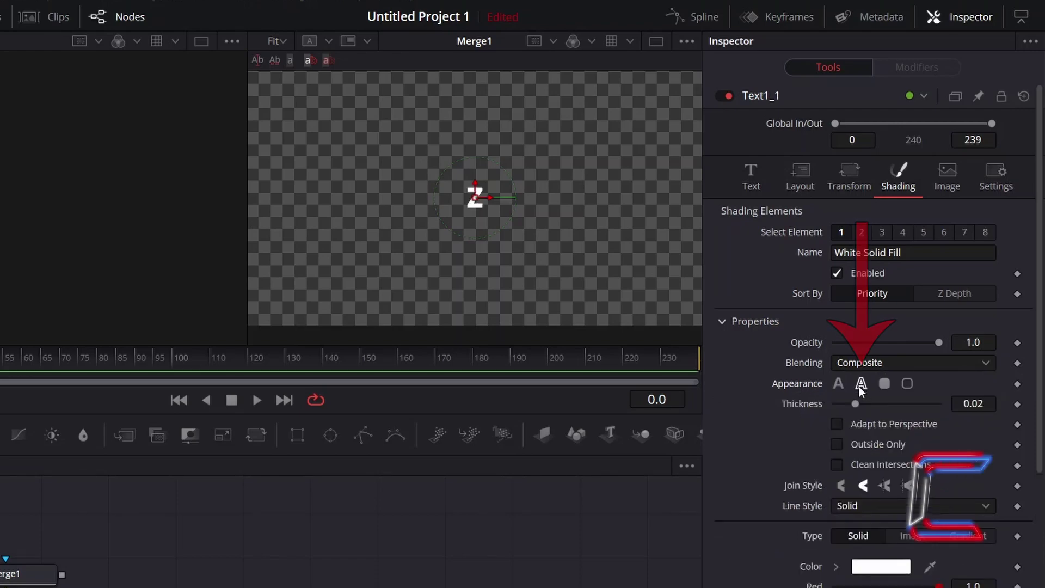
scroll(904, 497, down, 4)
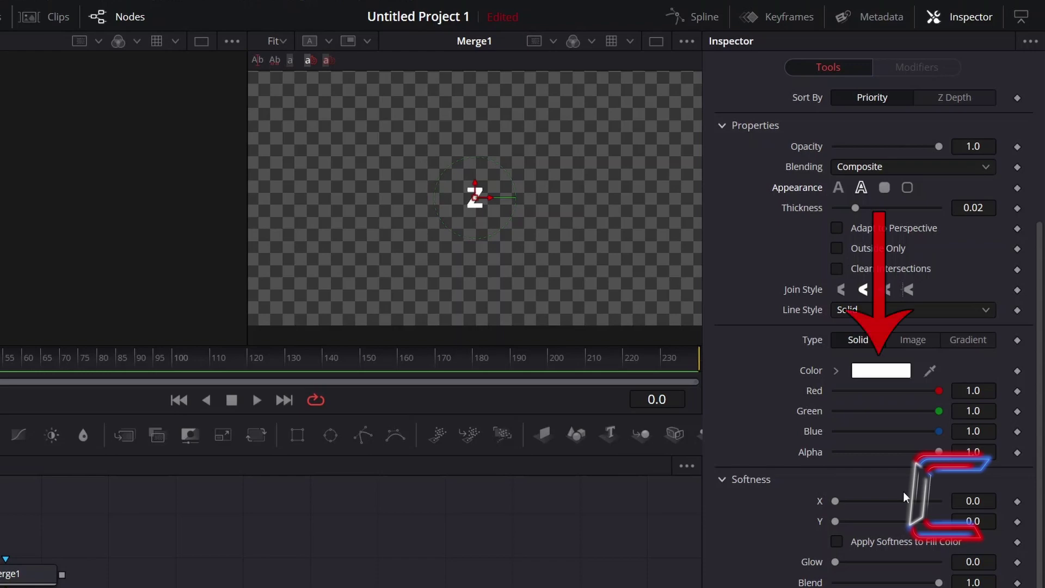
click(892, 372)
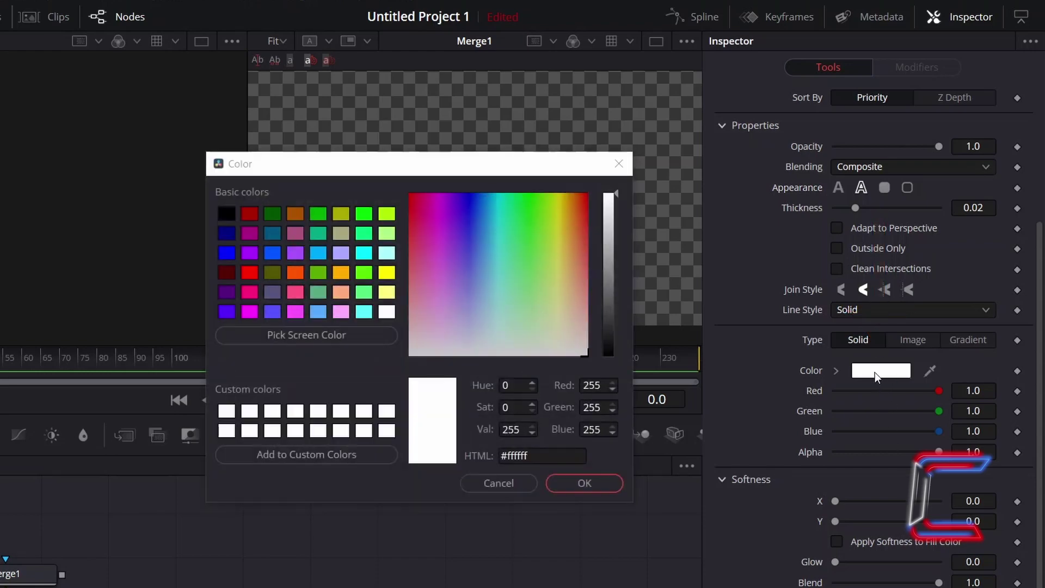
click(226, 214)
click(617, 483)
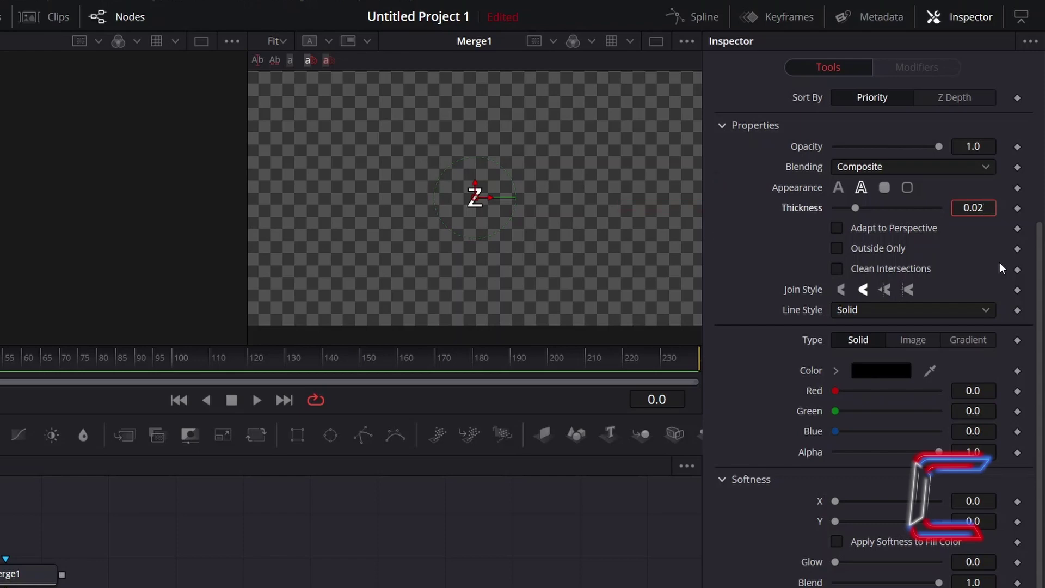
text(5)
key(Return)
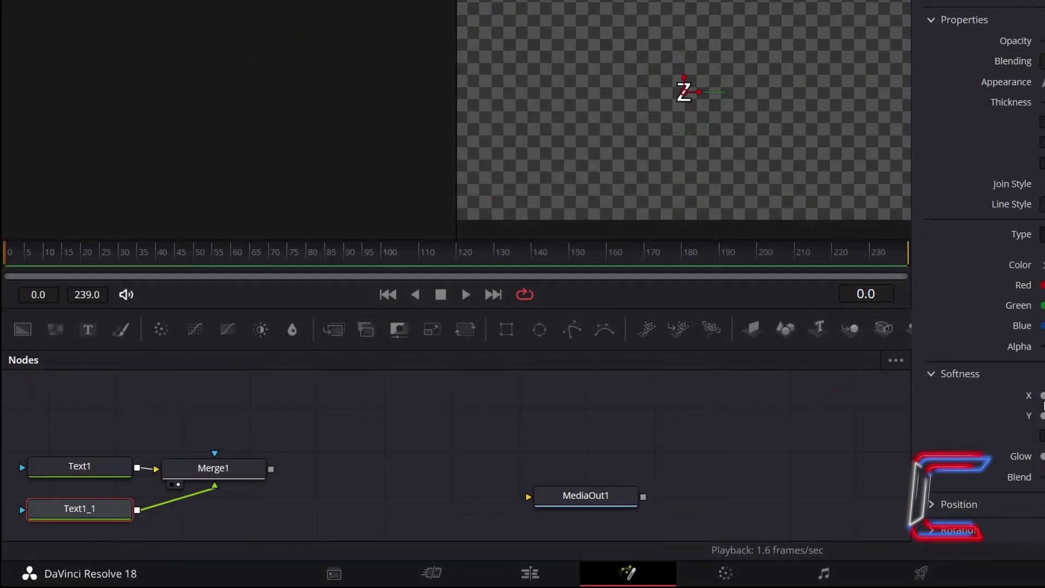
Add a pEmitter1 node with Bitmap style and feed Merge1 into it
click(267, 551)
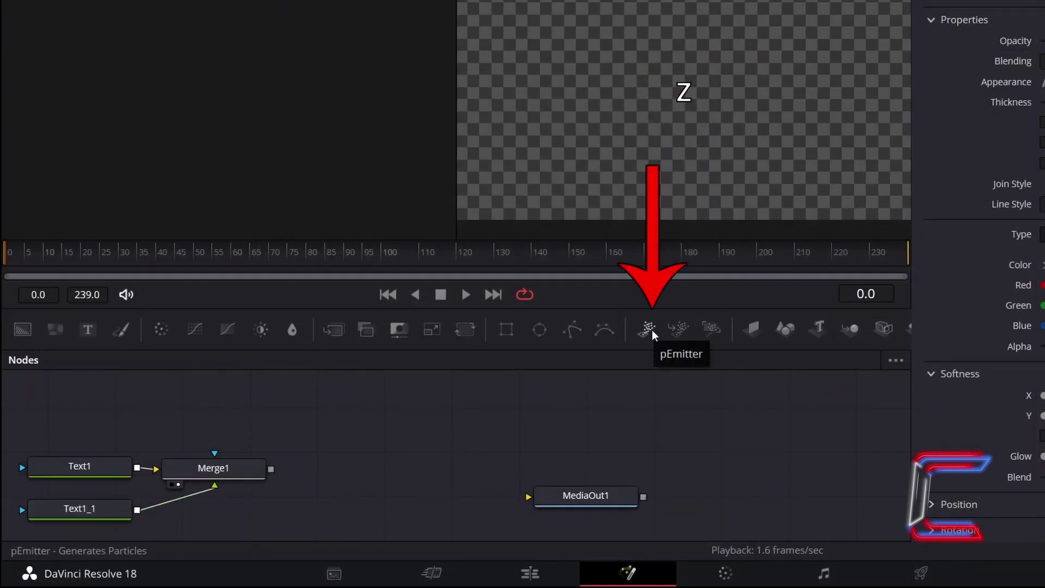
drag(653, 333, 335, 471)
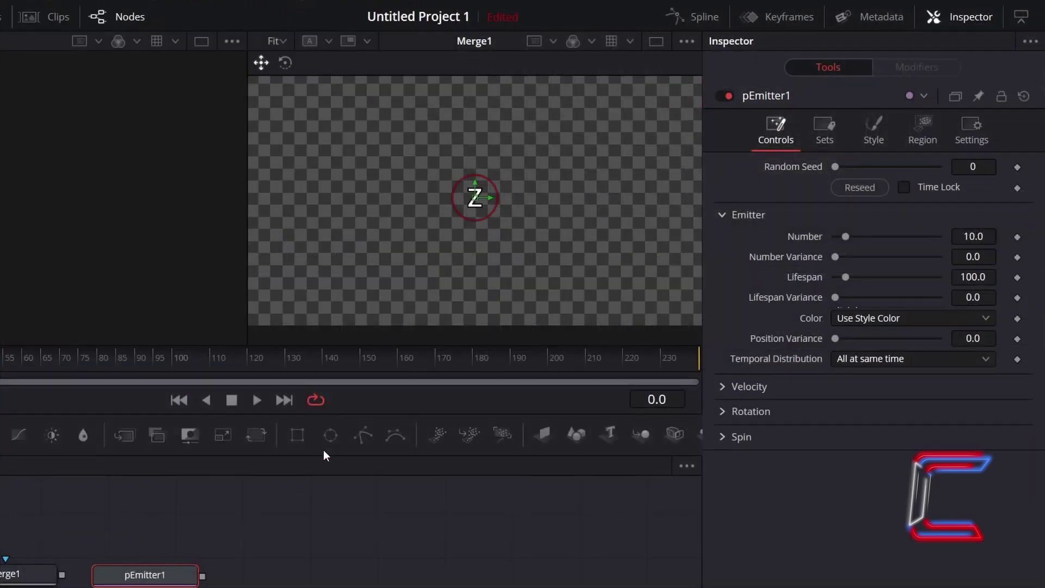
click(882, 136)
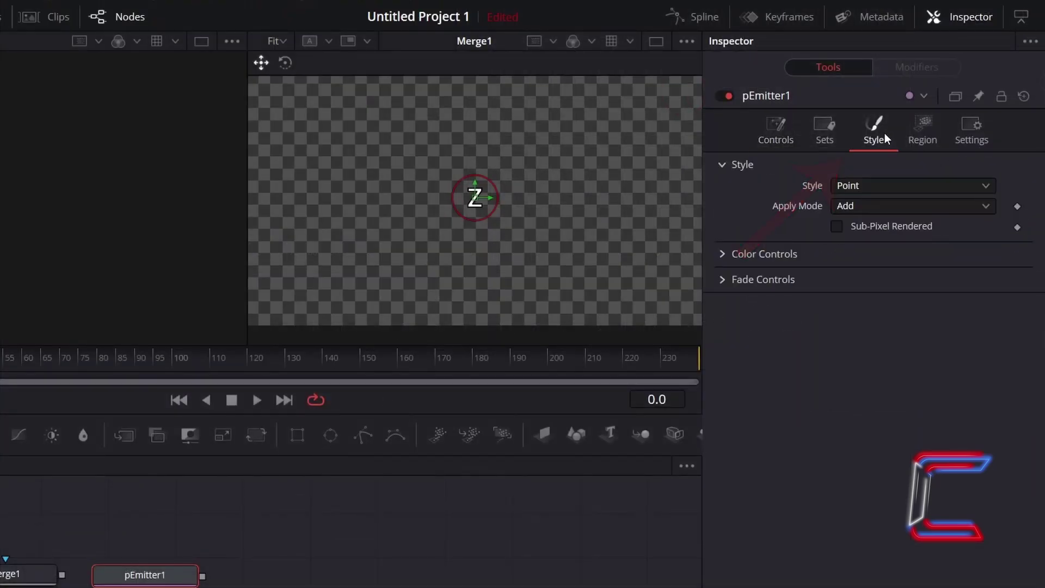
click(916, 191)
click(851, 225)
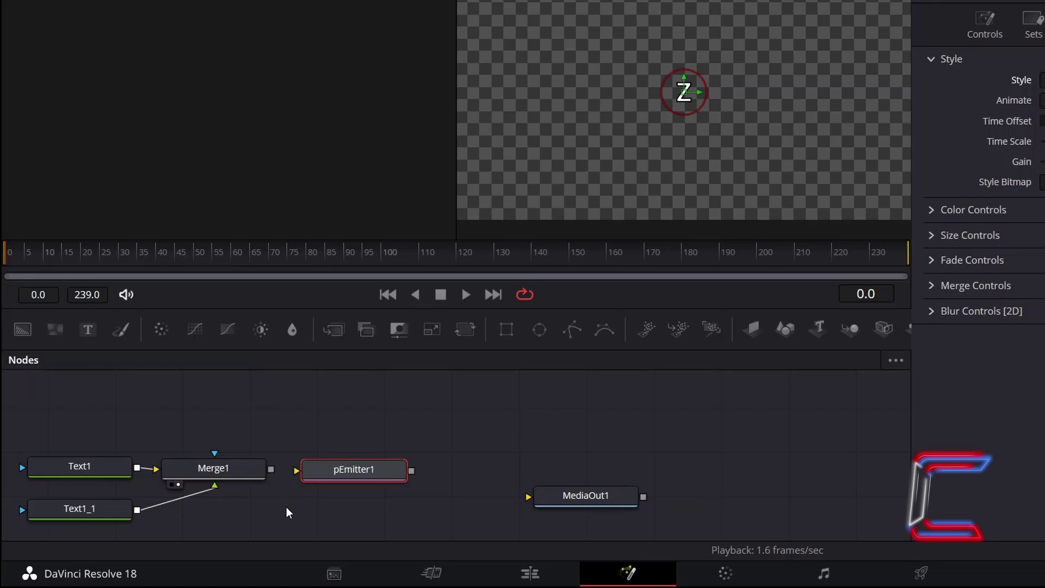
drag(271, 469, 297, 474)
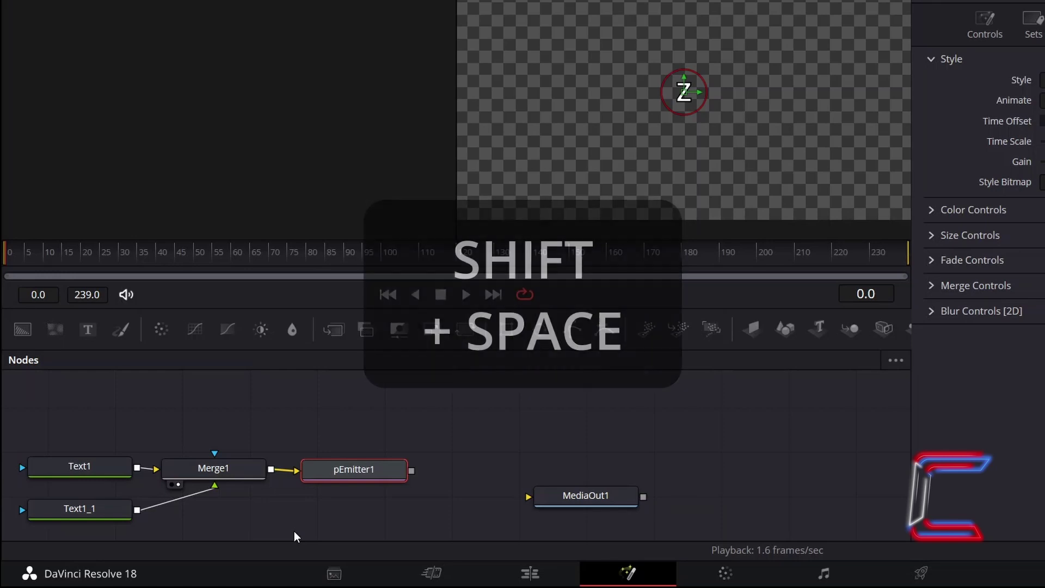
Chain pTurbulence1 and pRender1 after the emitter and connect pRender1 to the output
key(shift+space)
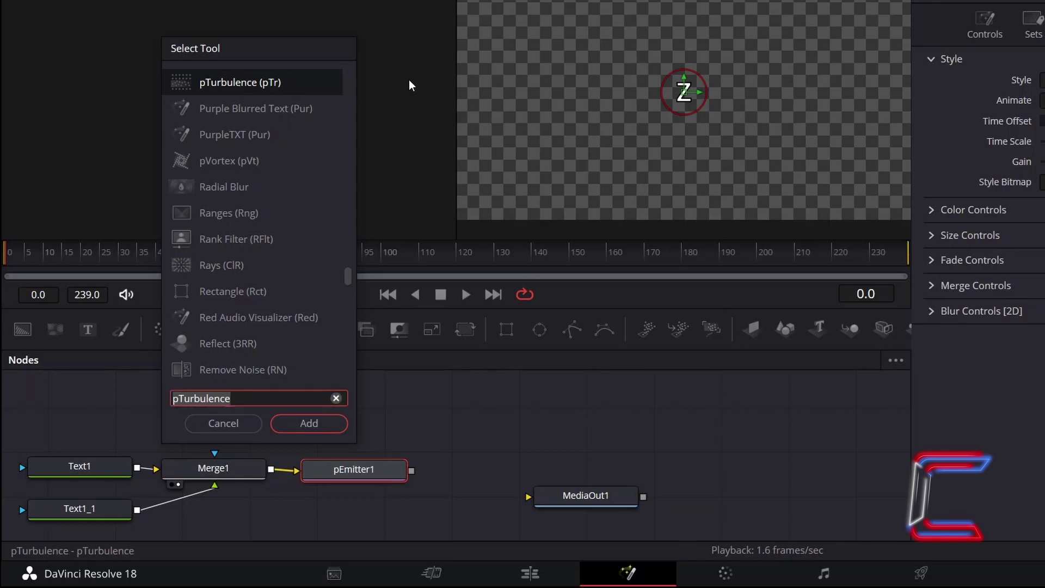
click(334, 429)
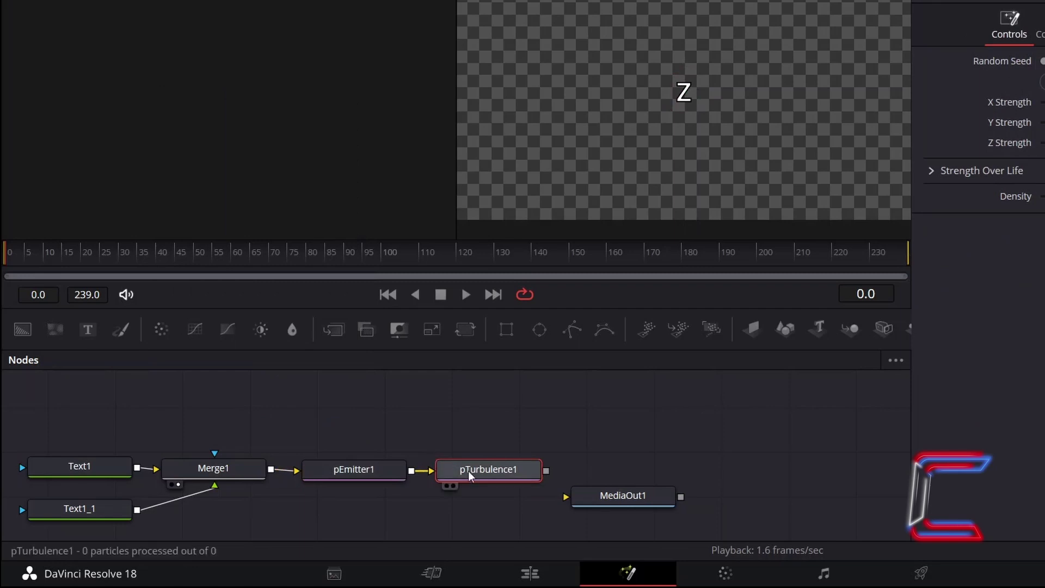
click(722, 330)
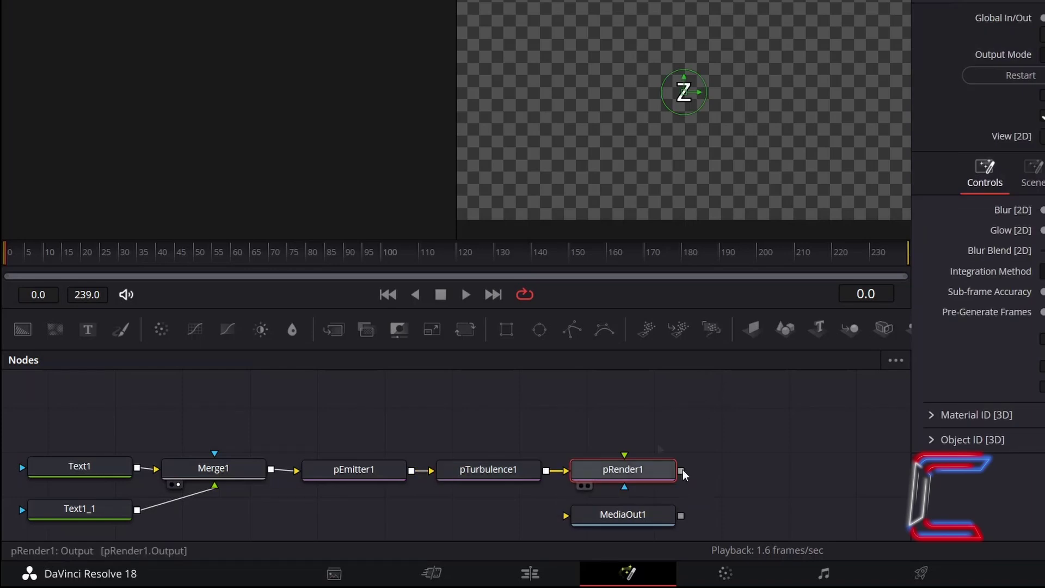
drag(680, 471, 566, 515)
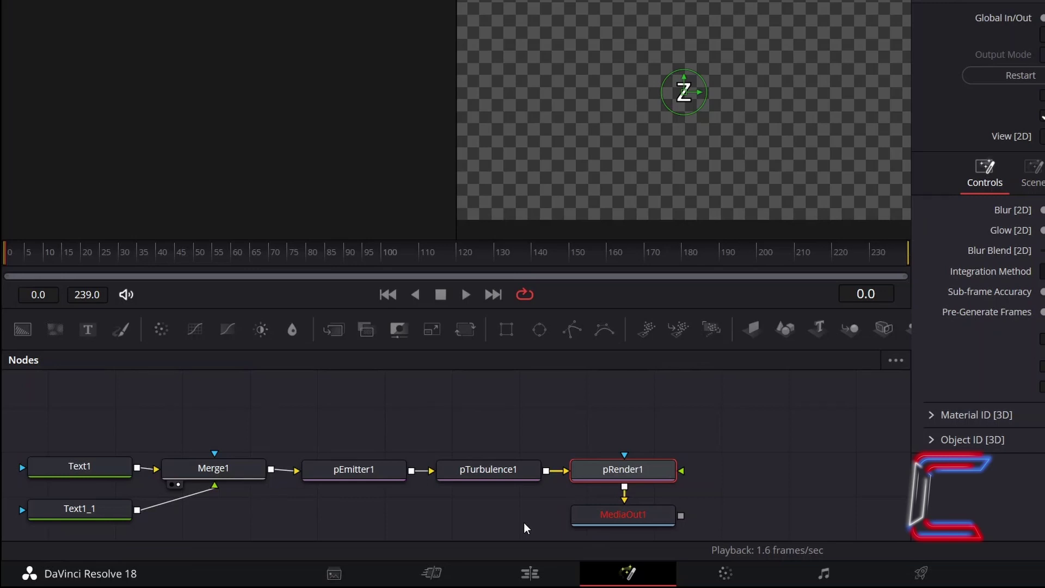
mouse_move(589, 533)
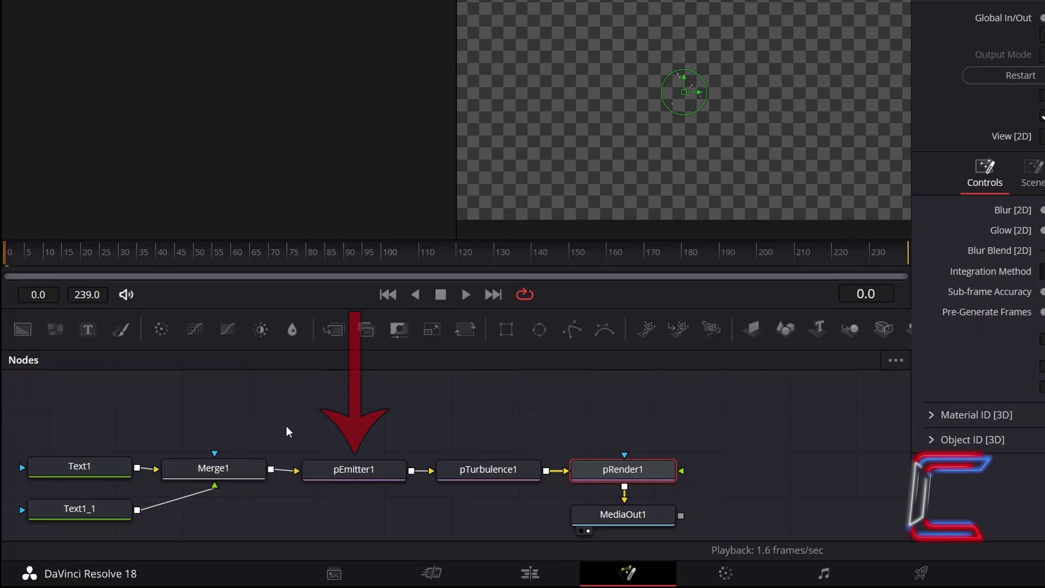
Select pEmitter1 and move the current time to frame 47
click(321, 469)
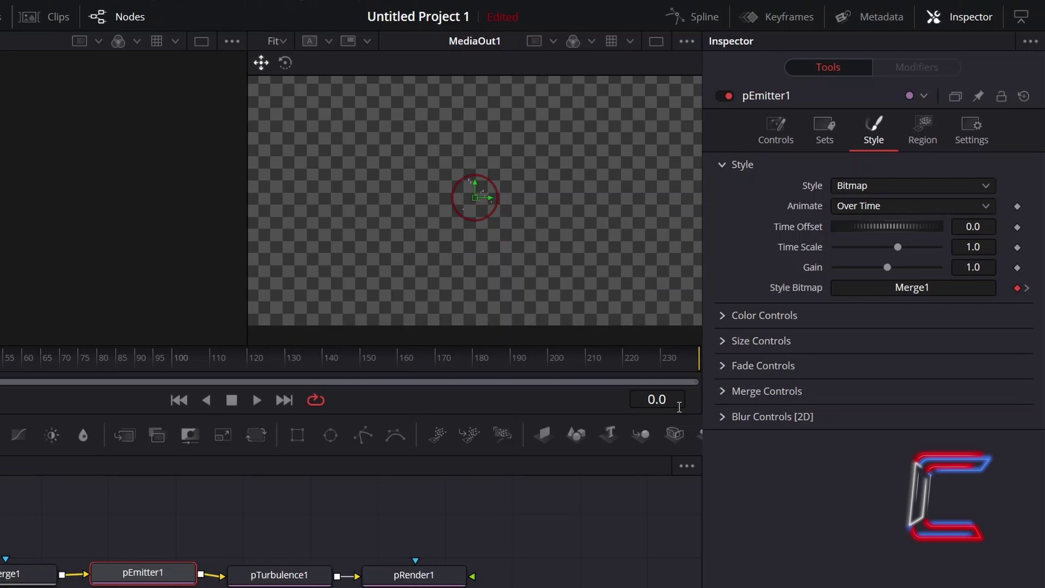
click(679, 407)
key(BackSpace)
text(47)
key(Return)
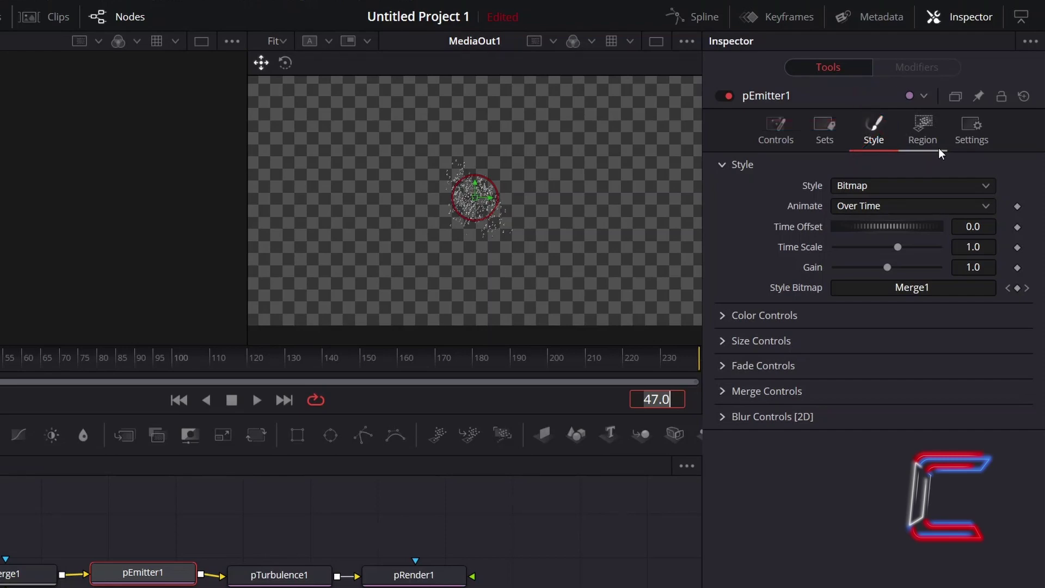
Set pEmitter1's sphere Region Size to 0.025, leaving the offset unchanged
click(924, 130)
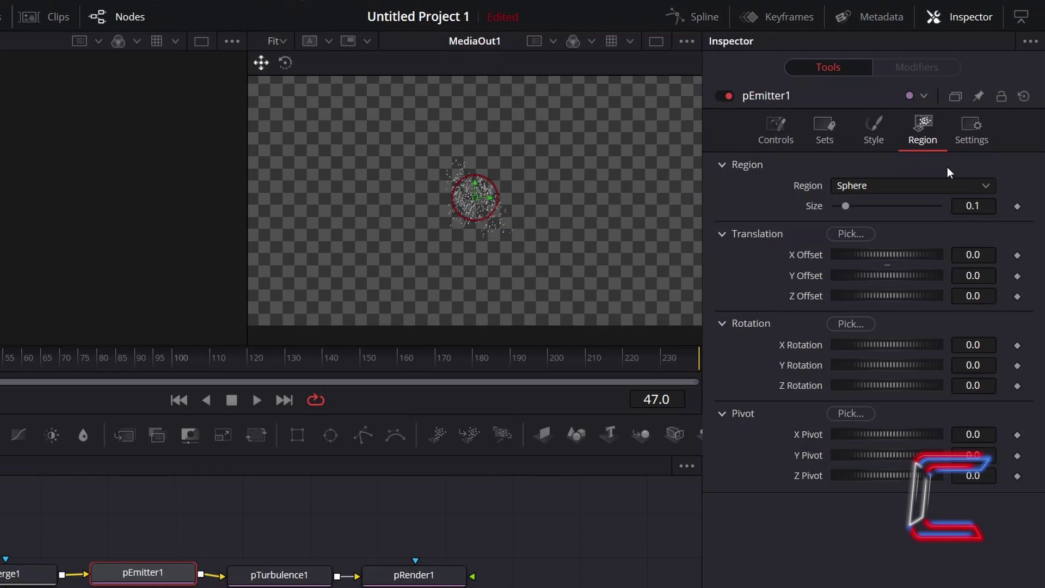
click(987, 206)
key(BackSpace)
text(025)
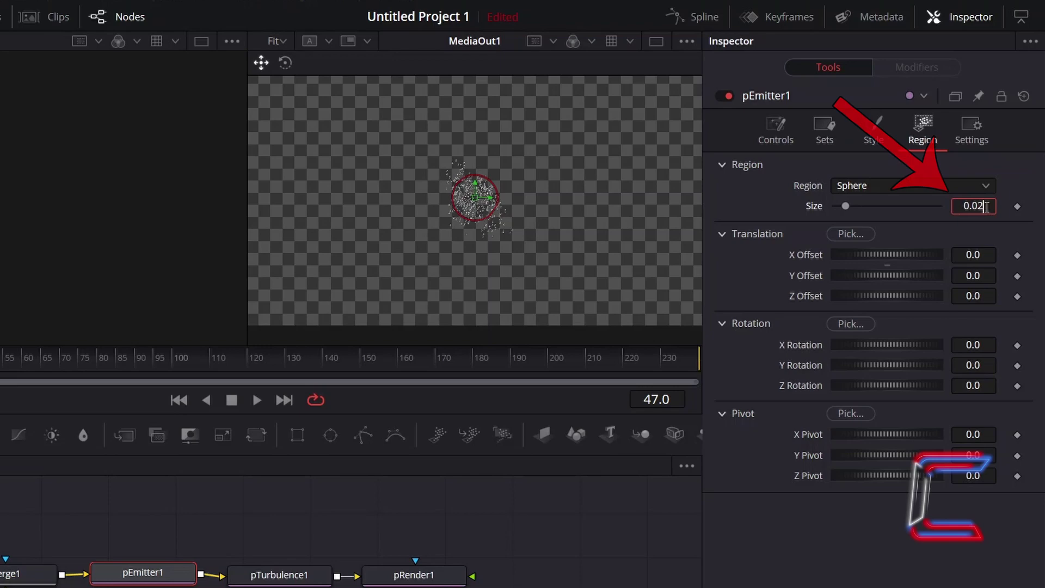
key(Tab)
click(1025, 172)
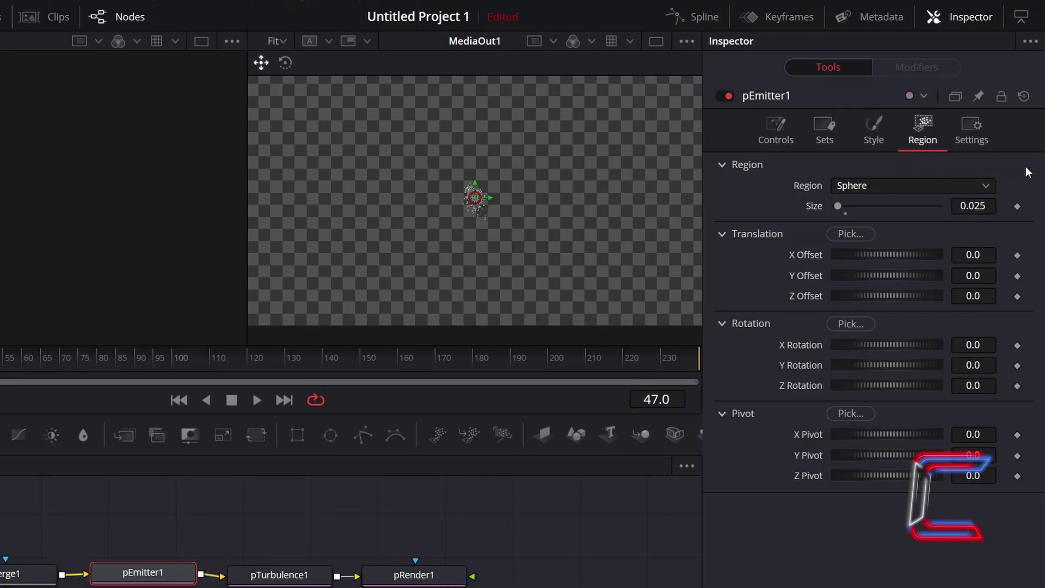
click(866, 148)
Set particle Size to 0.8 and ramp the Size Over Life curve upward from low start
click(988, 165)
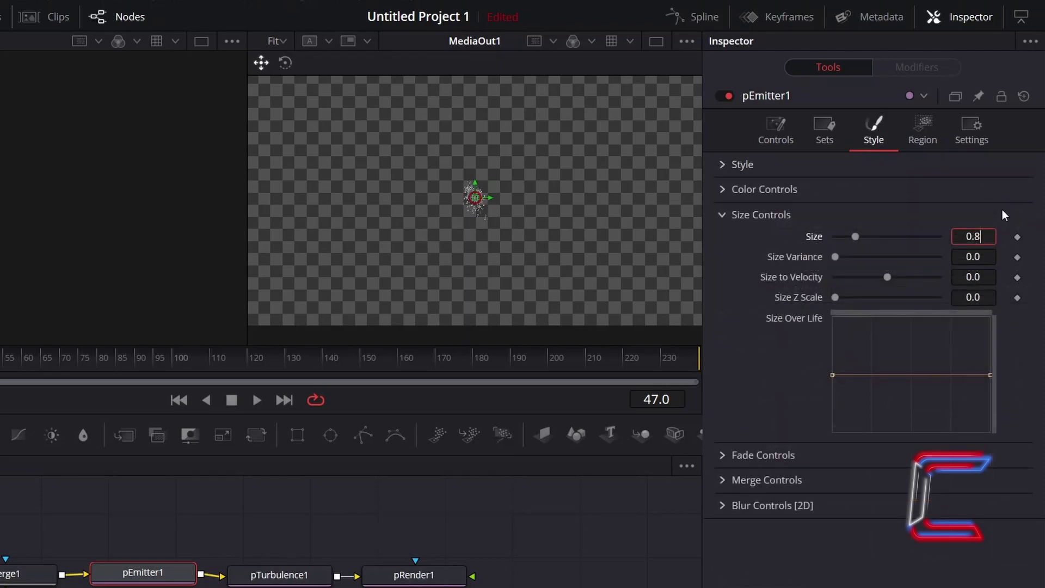
key(Tab)
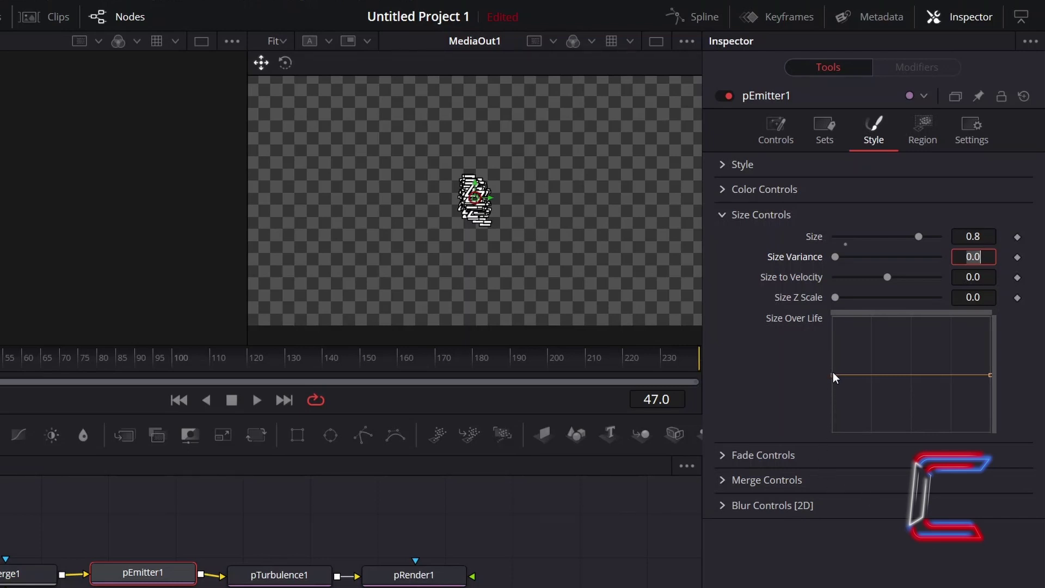
drag(834, 375, 836, 406)
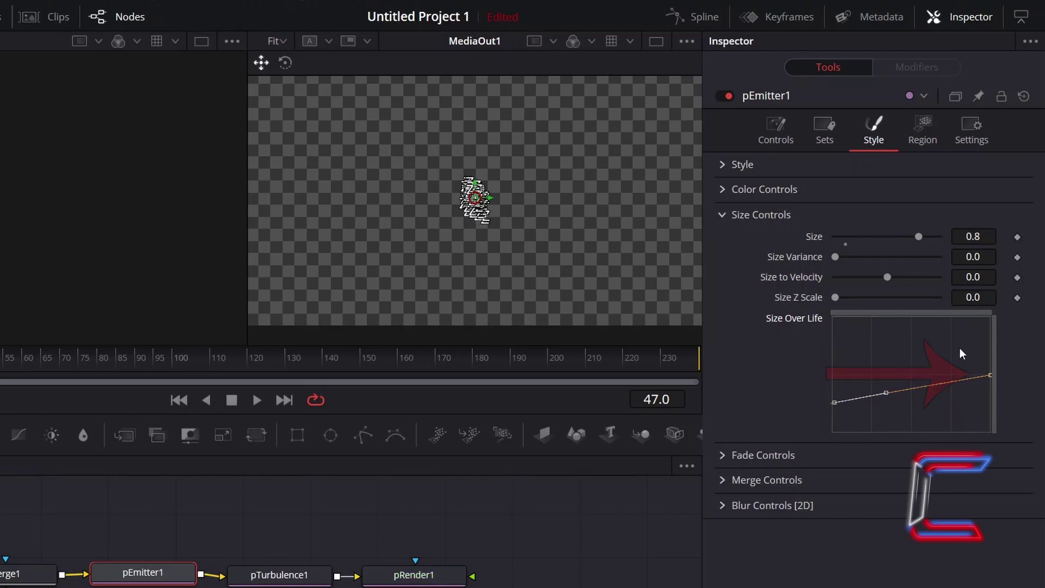
drag(990, 374, 990, 341)
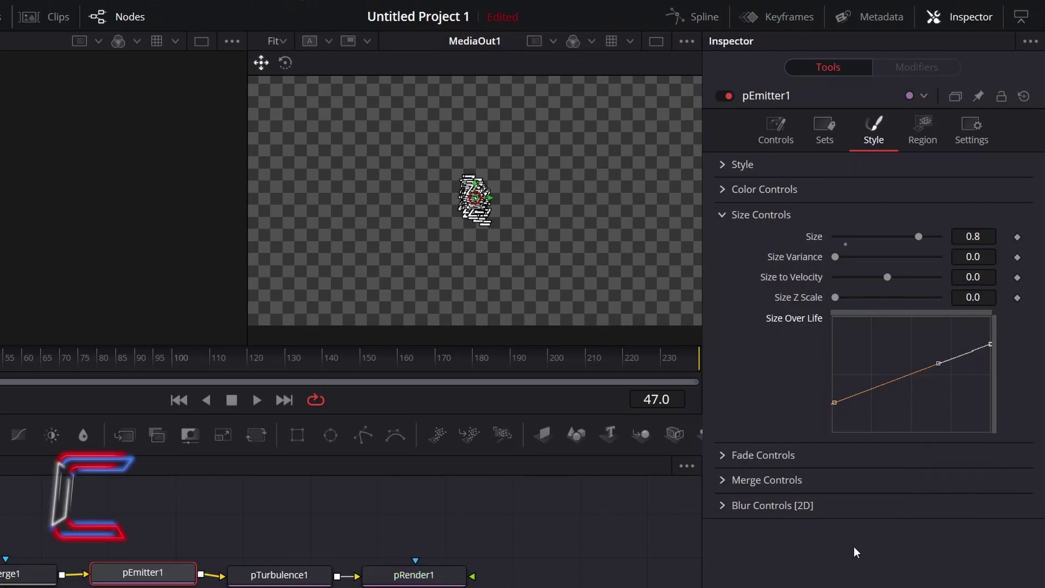
In Fade Controls, set particle Fade In to 0.1 and Fade Out to 0.9
click(721, 455)
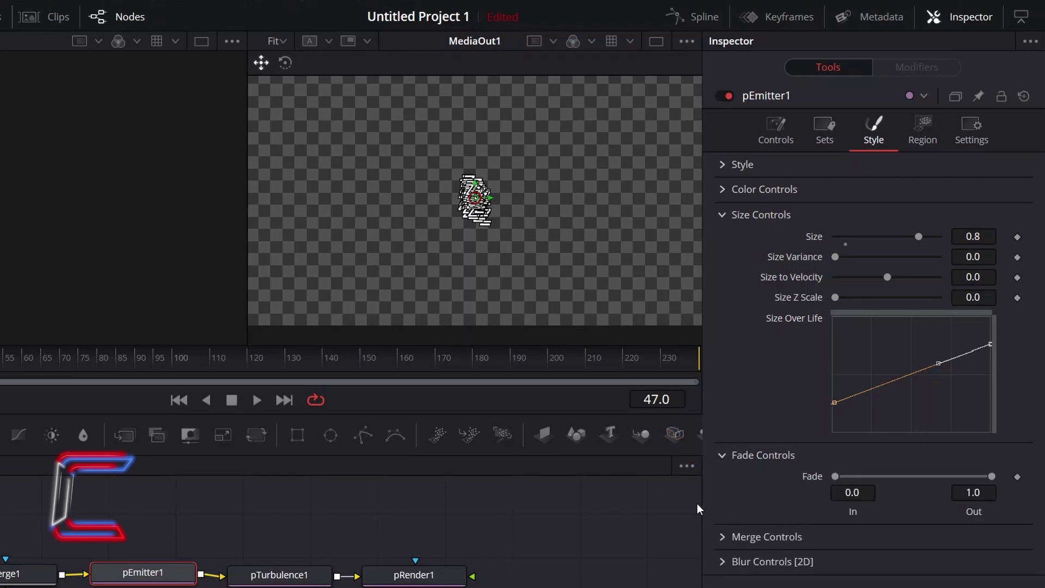
click(870, 493)
key(BackSpace)
text(1)
key(Tab)
text(0.)
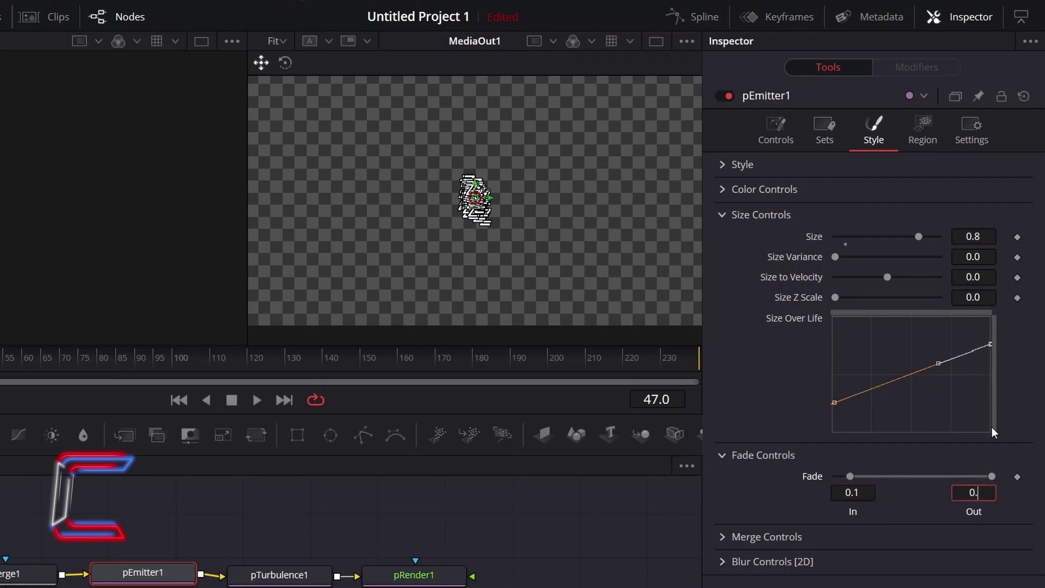
text(9)
On the Controls tab, set emitter Number 0.05, Velocity 0.03 and Angle 50
click(782, 135)
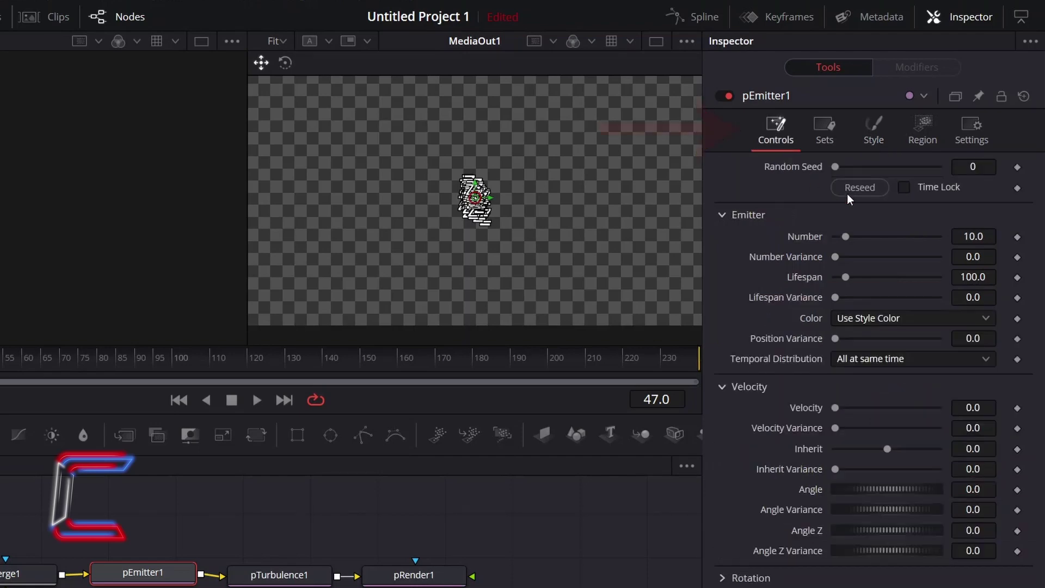
click(988, 236)
text(0.0)
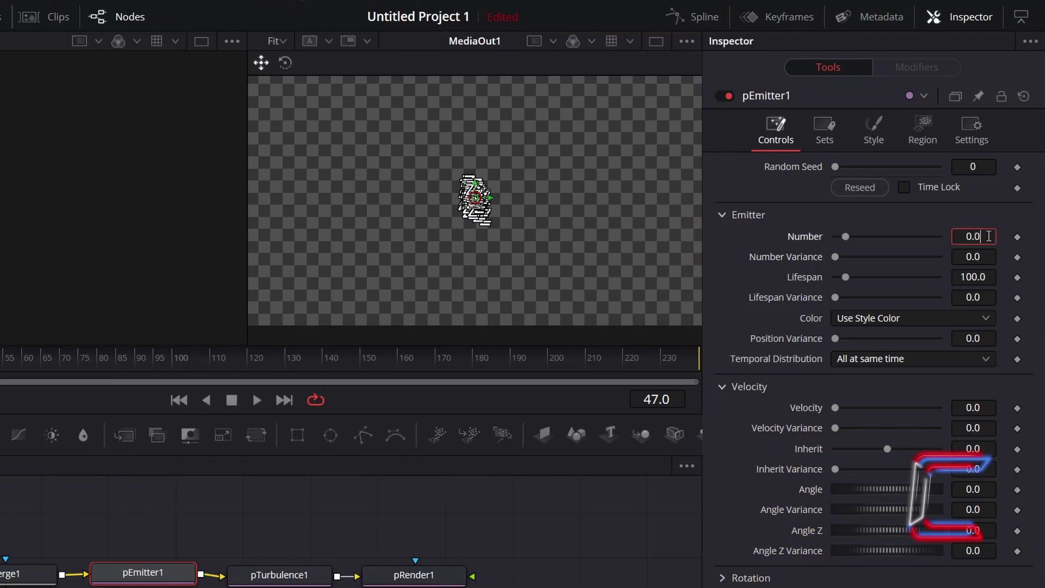
text(5)
key(Tab)
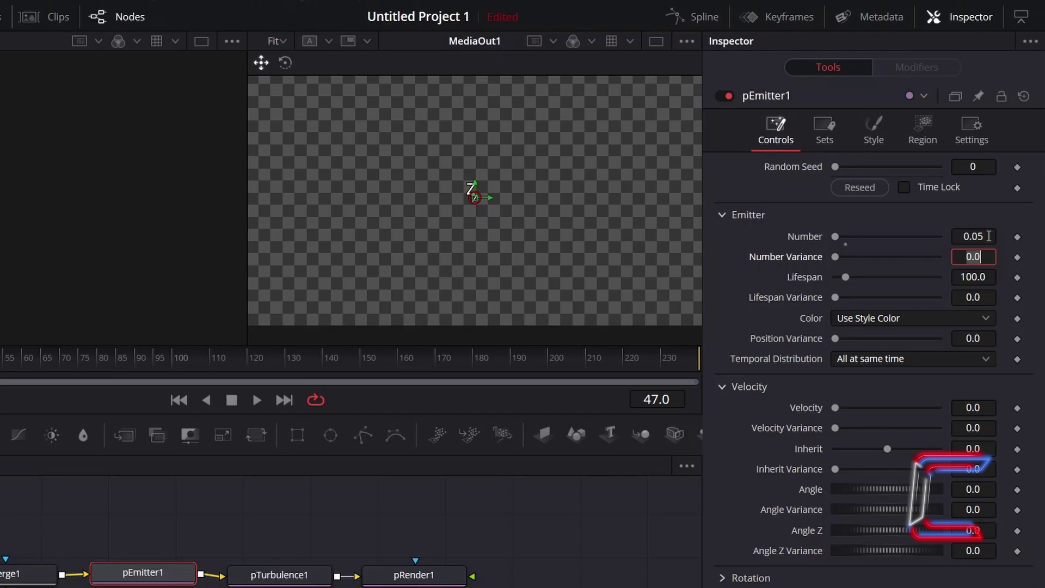
click(952, 371)
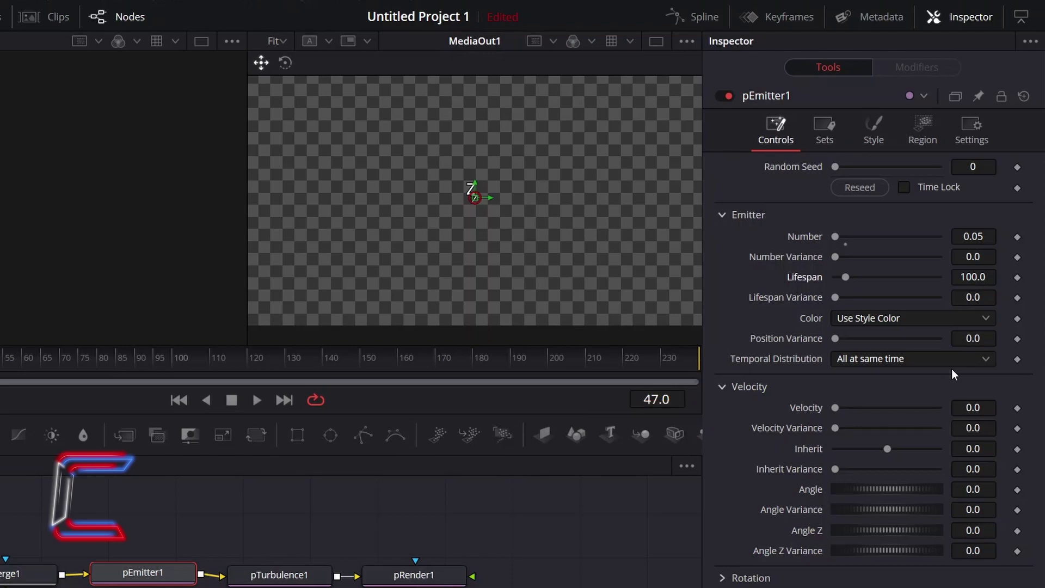
click(986, 412)
text(3)
key(Tab)
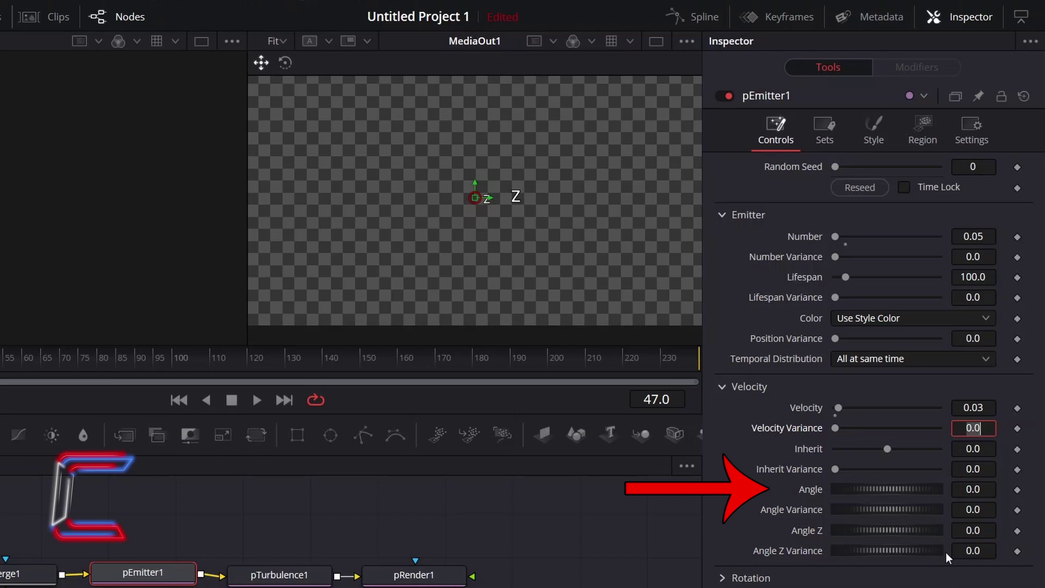
click(968, 486)
text(50)
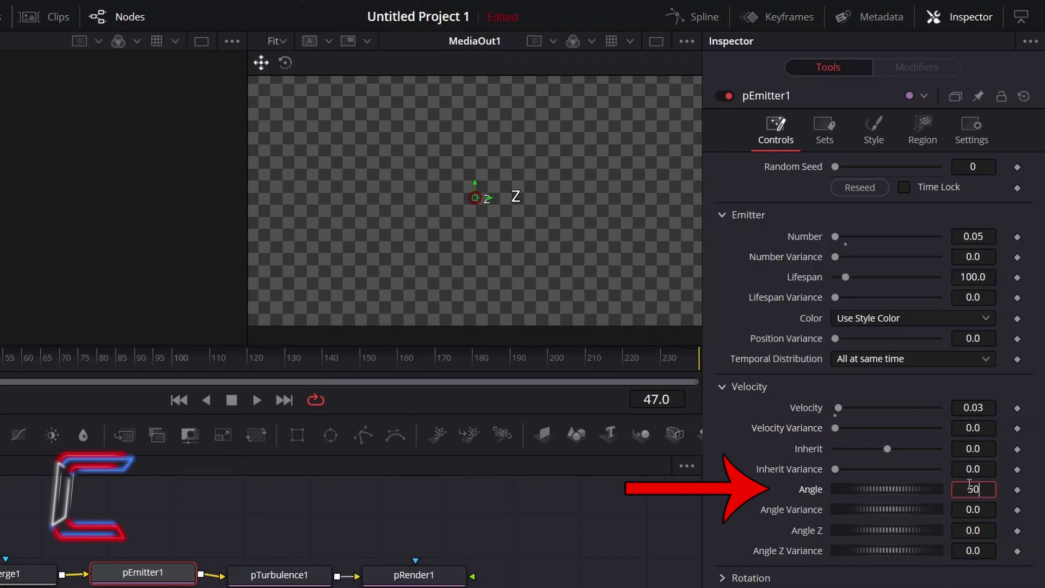
key(Tab)
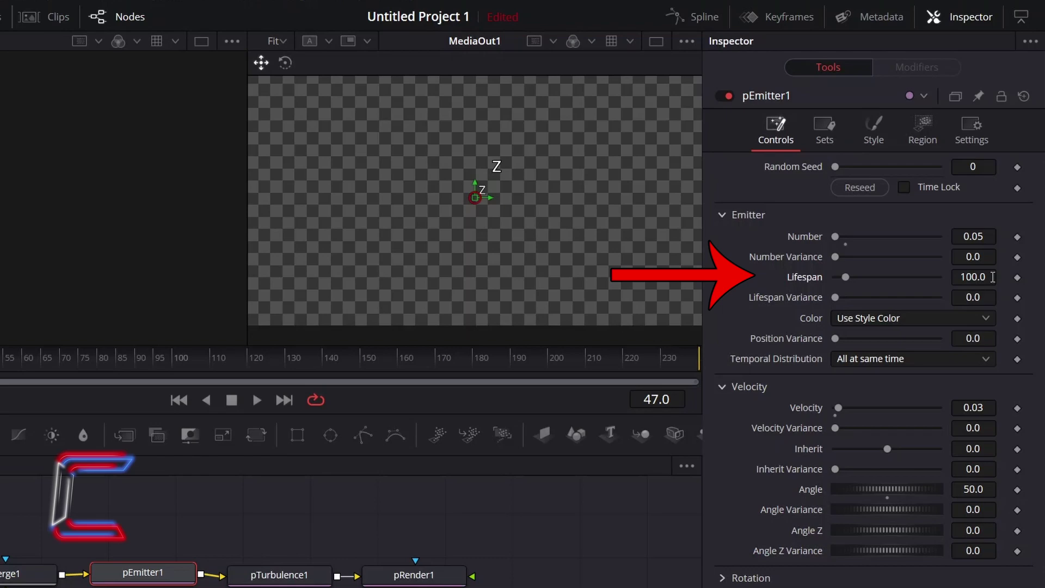
Change particle Lifespan from 100 to 70 and set Angle Variance to 5
click(993, 276)
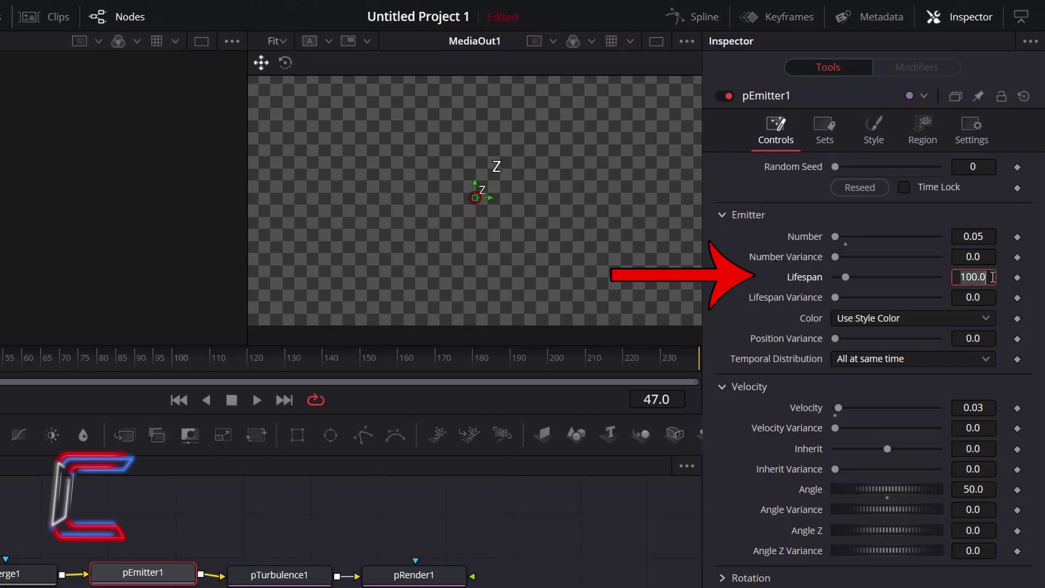
key(BackSpace)
text(70)
key(Tab)
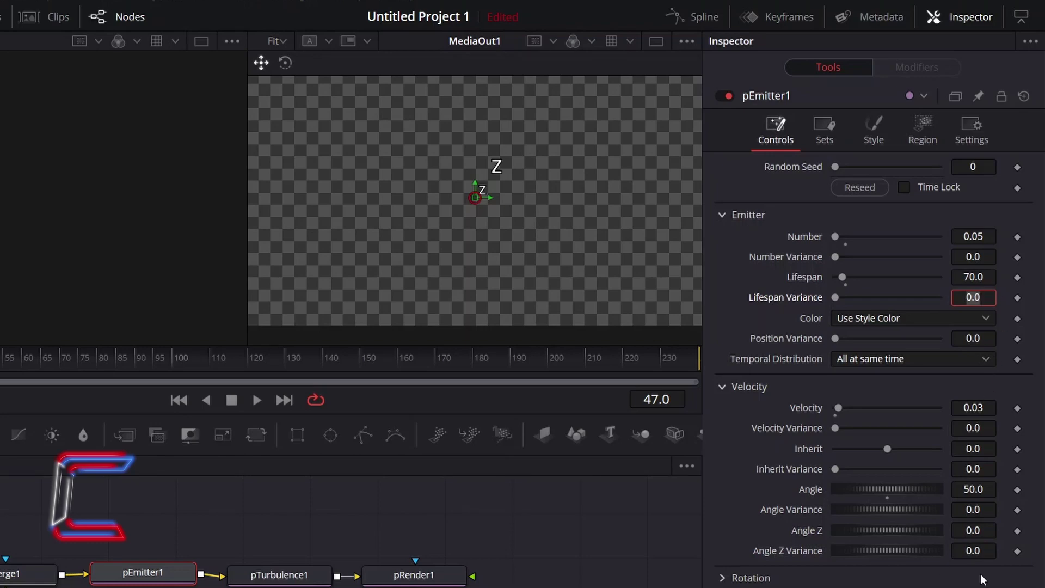
key(Return)
click(980, 506)
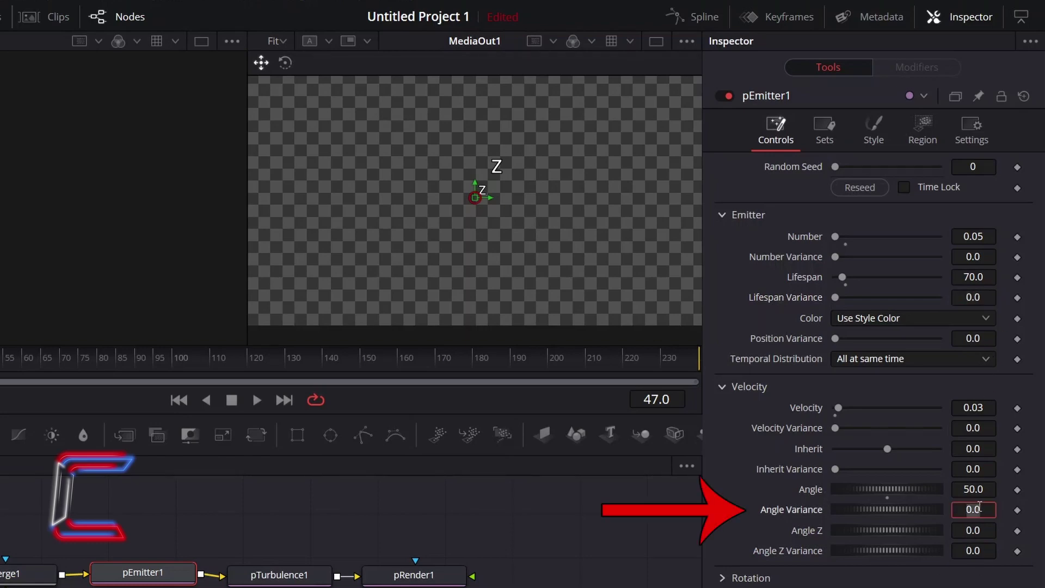
text(5)
key(Tab)
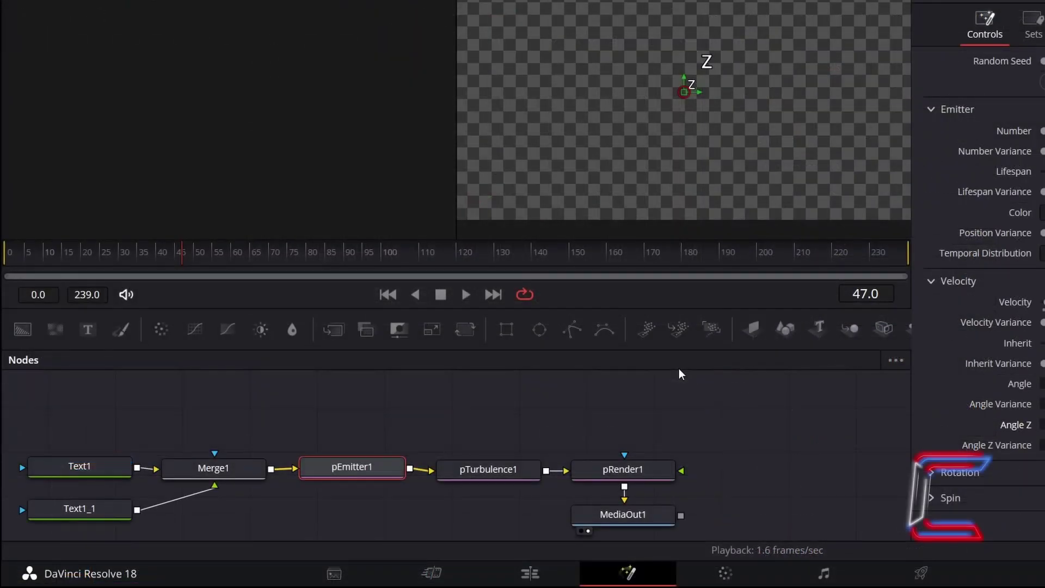
On pTurbulence1, set Z Strength to 0 and X and Y Strength to 0.02
click(520, 472)
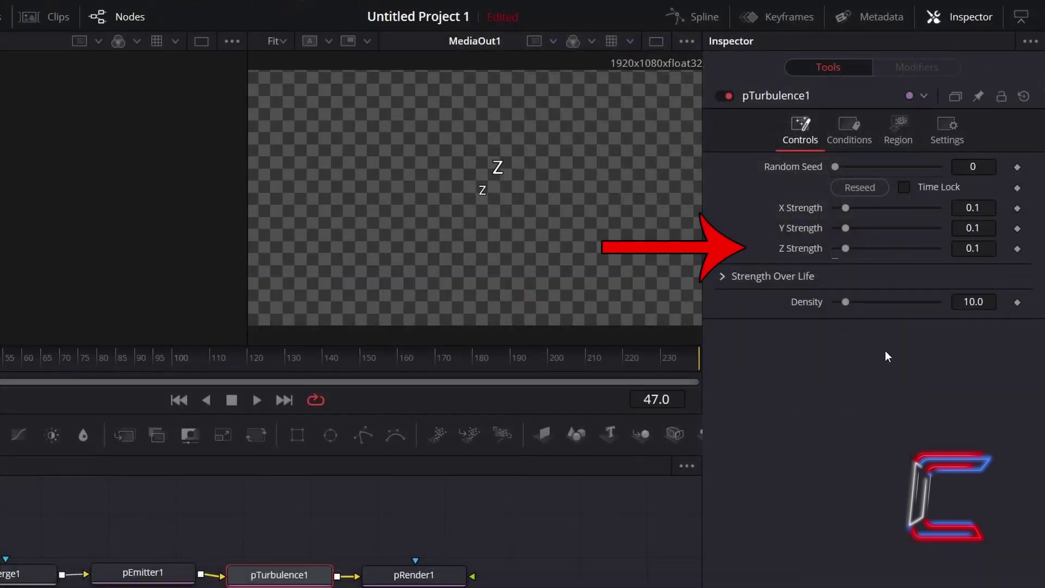
drag(845, 250, 827, 243)
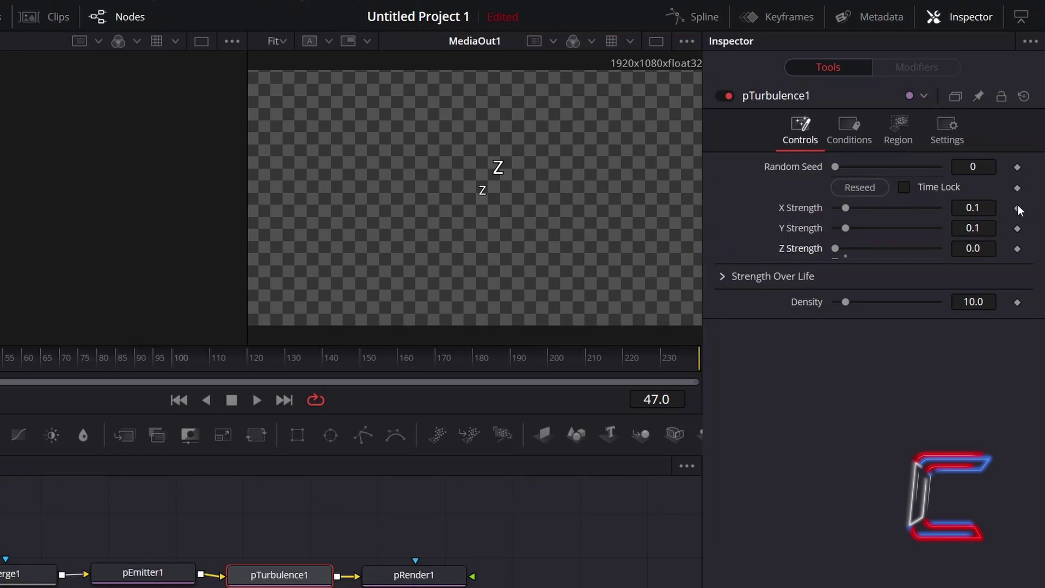
click(990, 212)
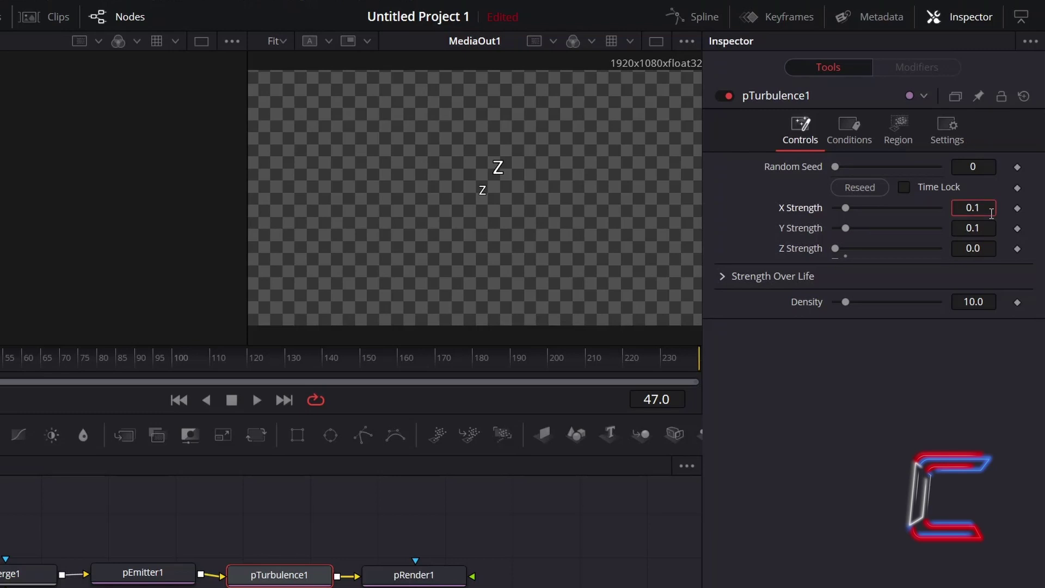
key(BackSpace)
text(02)
key(Tab)
text(0.)
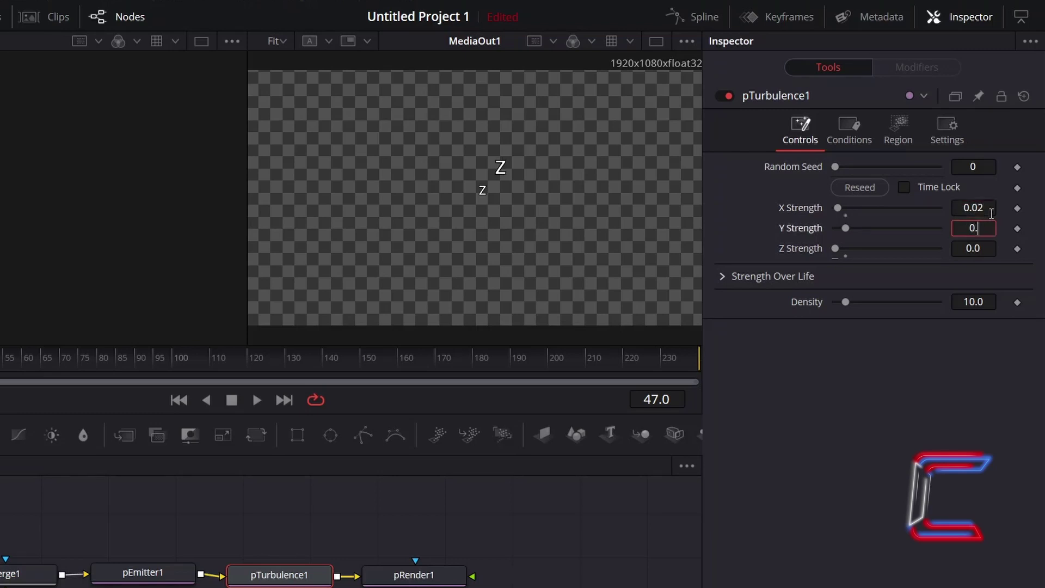
text(02)
key(Tab)
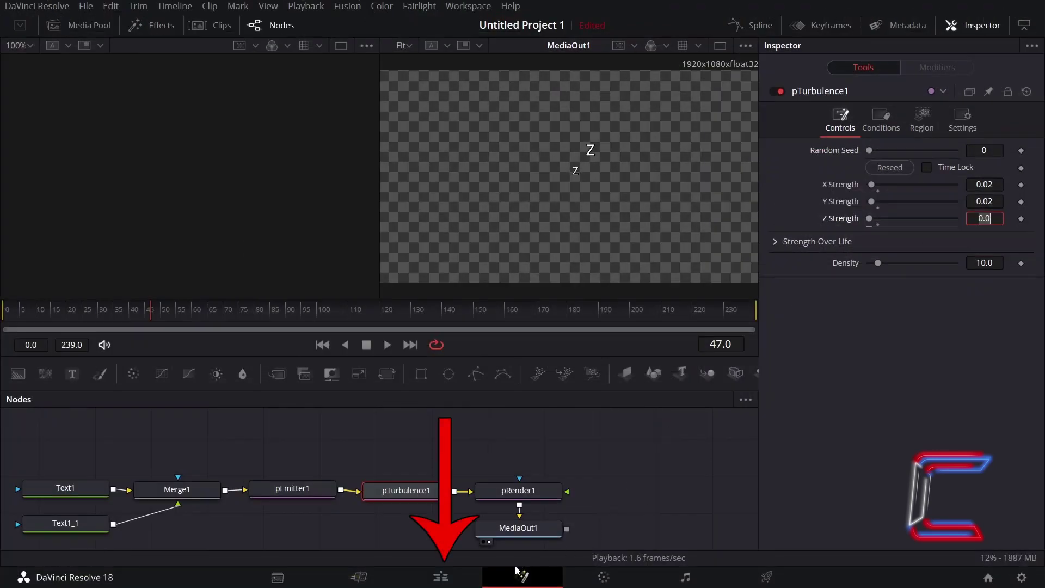
On the Edit page, preview a later frame and set the Fusion Composition's Position X to 208
click(451, 582)
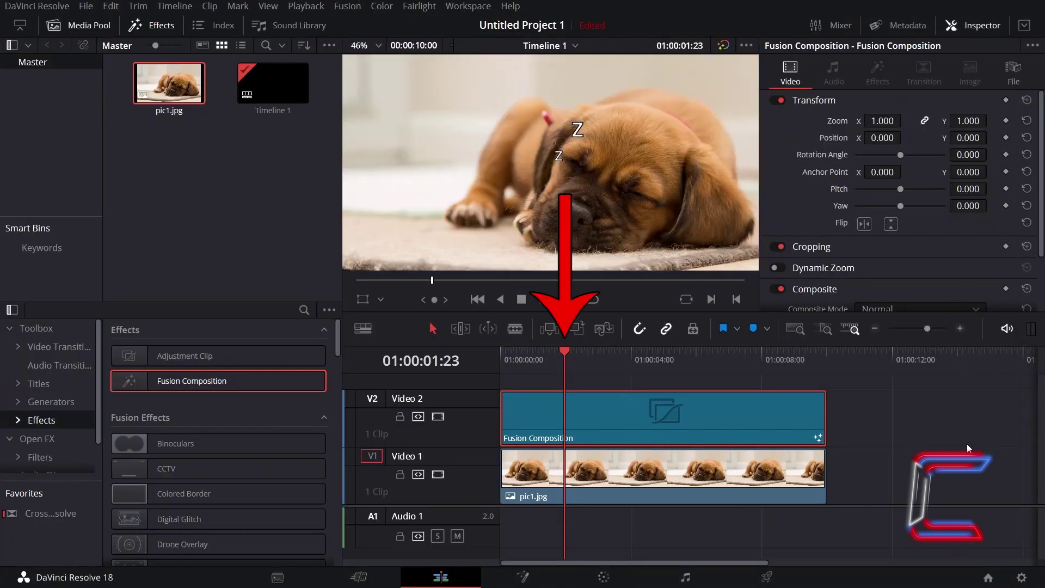
drag(603, 358, 612, 358)
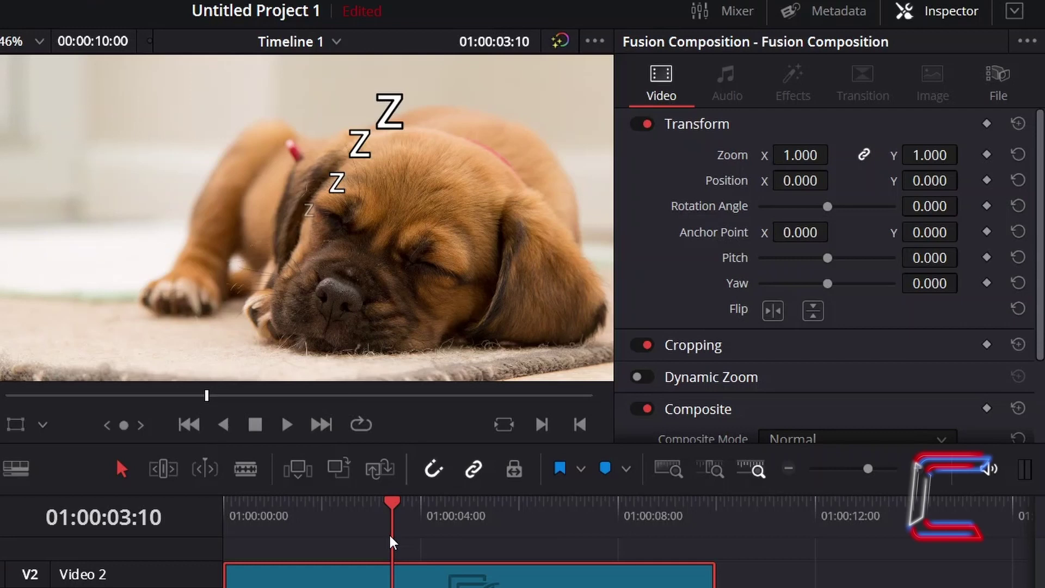
drag(795, 180, 835, 179)
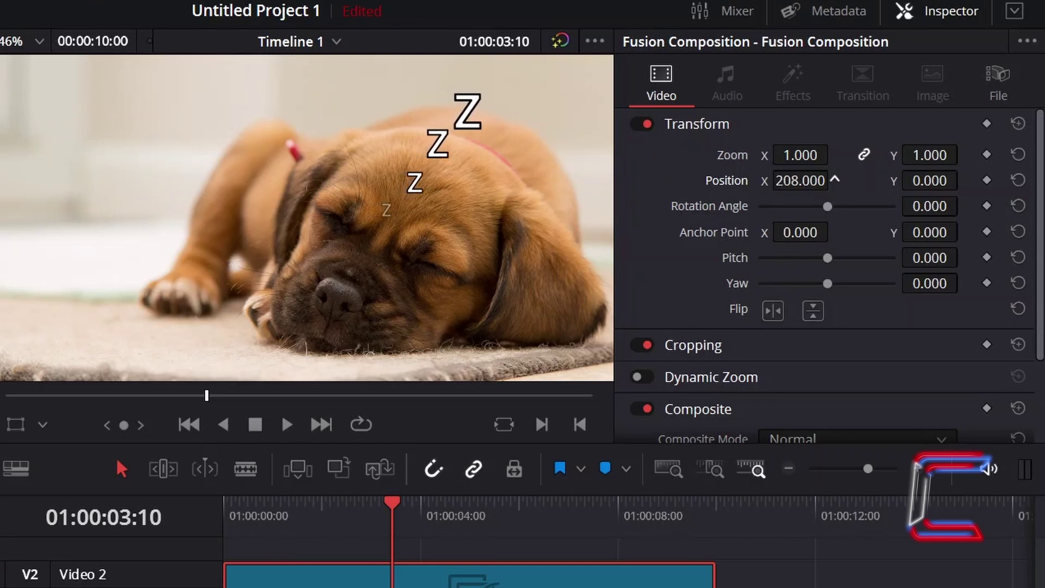